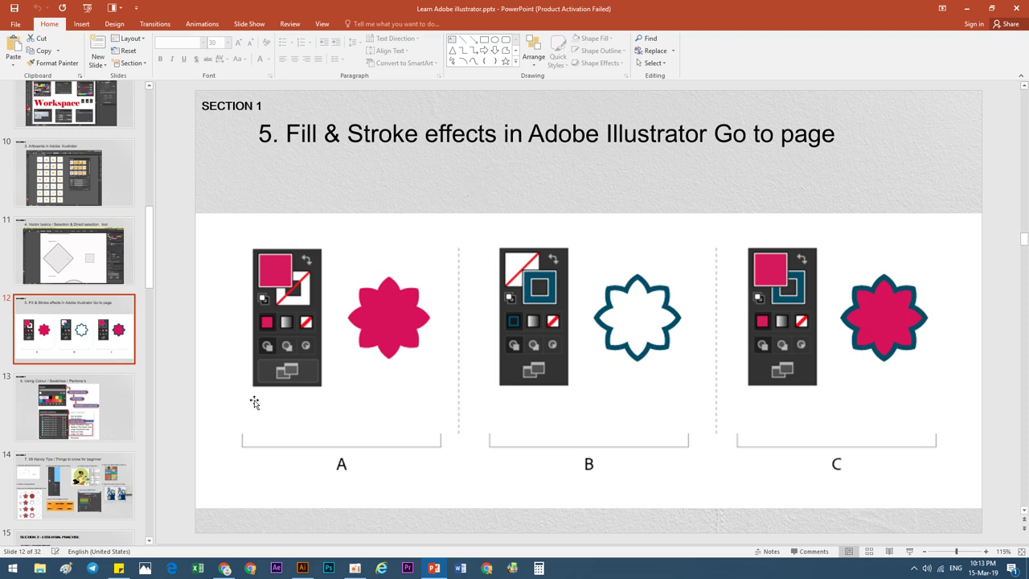
Switch from the PowerPoint Fill & Stroke slide to the Illustrator document with the starburst and star.
{"action": "left_click", "coordinate": [302, 567]}
{"action": "scroll", "coordinate": [422, 400], "scroll_direction": "down", "scroll_amount": 1, "text": "alt"}
{"action": "scroll", "coordinate": [422, 400], "scroll_direction": "down", "scroll_amount": 1, "text": "alt"}
Delete the old starburst and star, and draw a large many-pointed white star.
{"action": "left_click_drag", "start_coordinate": [340, 283], "coordinate": [506, 387]}
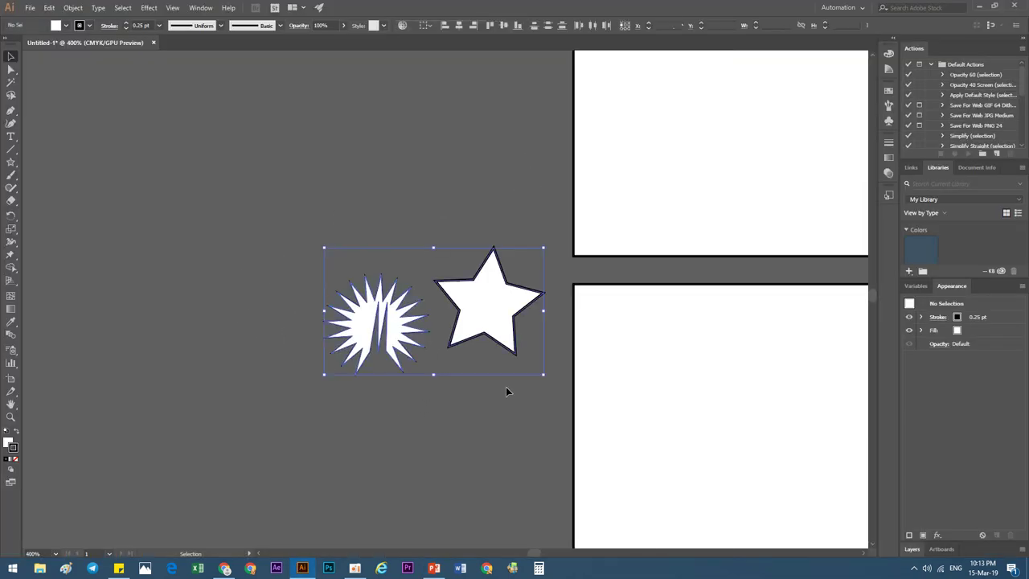
{"action": "scroll", "coordinate": [438, 386], "scroll_direction": "up", "scroll_amount": 2, "text": "alt"}
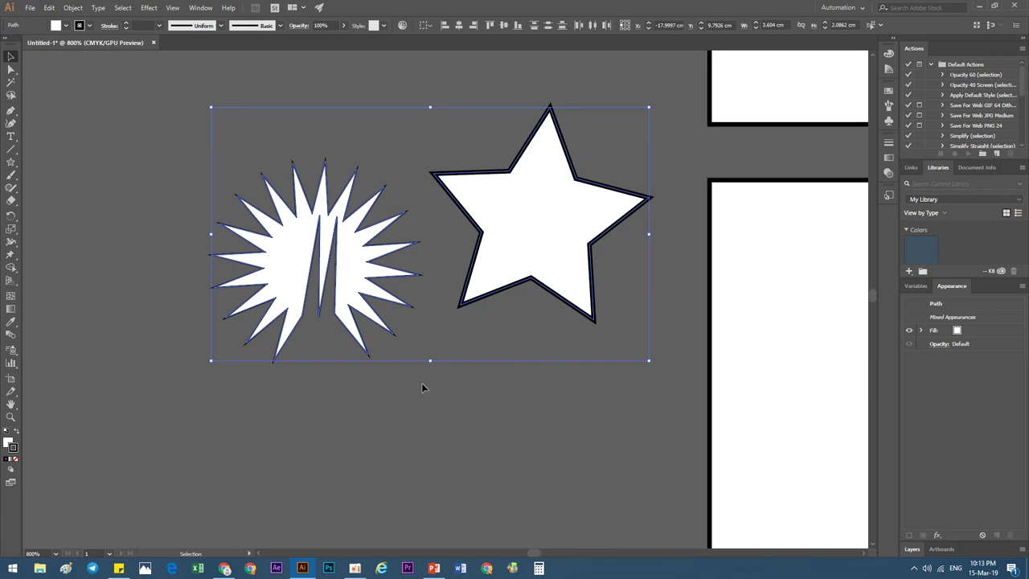
{"action": "key", "text": "Delete"}
{"action": "mouse_move", "coordinate": [177, 307]}
{"action": "left_mouse_down"}
{"action": "mouse_move", "coordinate": [227, 214]}
{"action": "mouse_move", "coordinate": [387, 376]}
{"action": "mouse_move", "coordinate": [370, 374]}
{"action": "left_mouse_up"}
{"action": "left_click", "coordinate": [13, 163]}
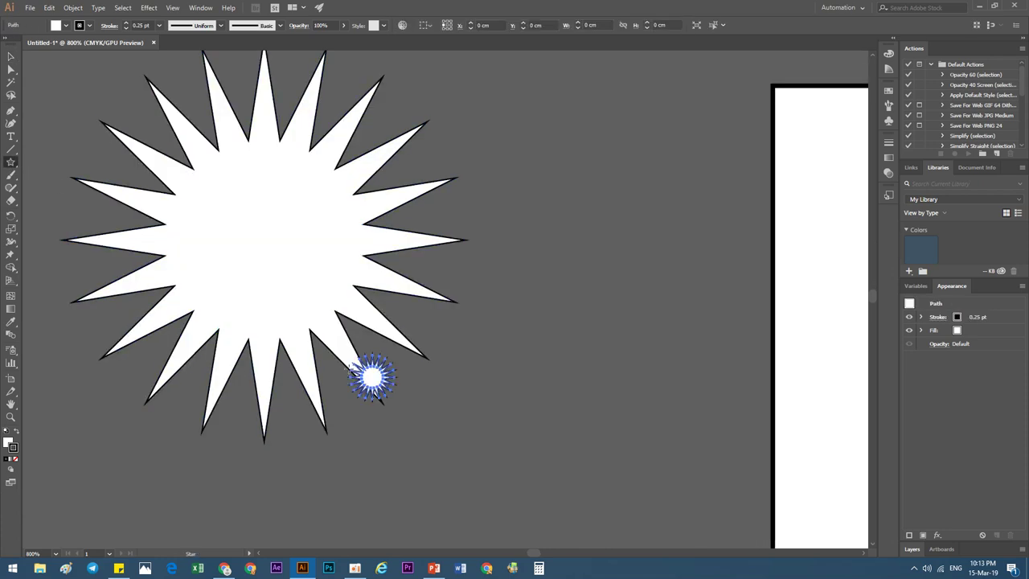
{"action": "scroll", "coordinate": [91, 191], "scroll_direction": "left", "scroll_amount": 3}
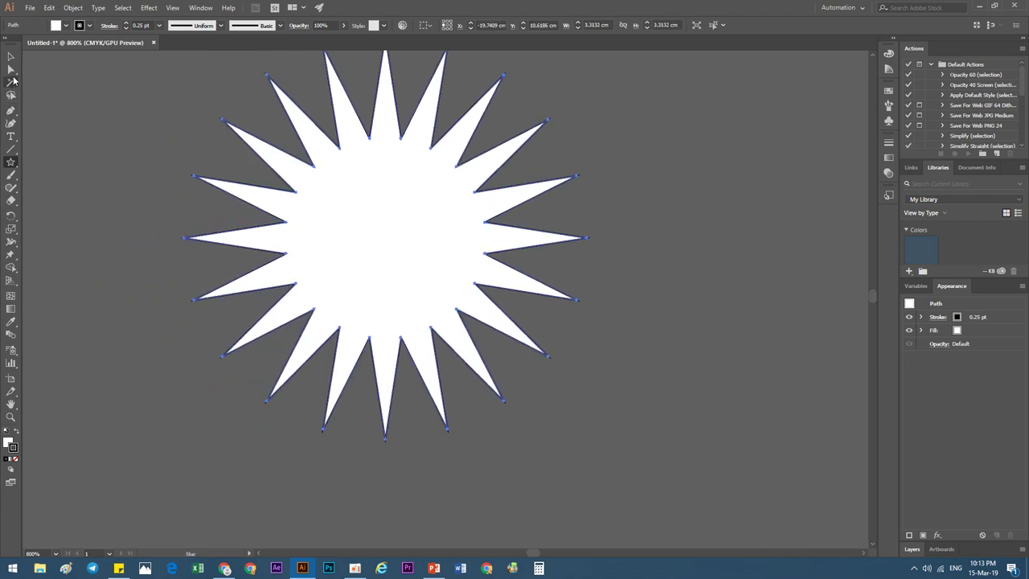
Check the star's anchor points, then move the whole star to the canvas centre.
{"action": "left_click", "coordinate": [10, 58]}
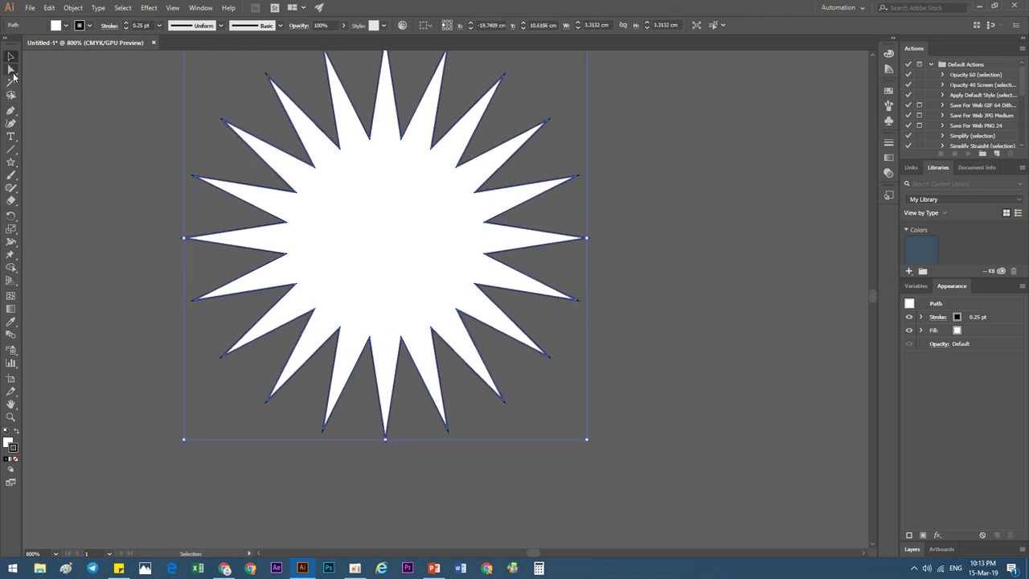
{"action": "left_click", "coordinate": [11, 71]}
{"action": "left_click", "coordinate": [10, 58]}
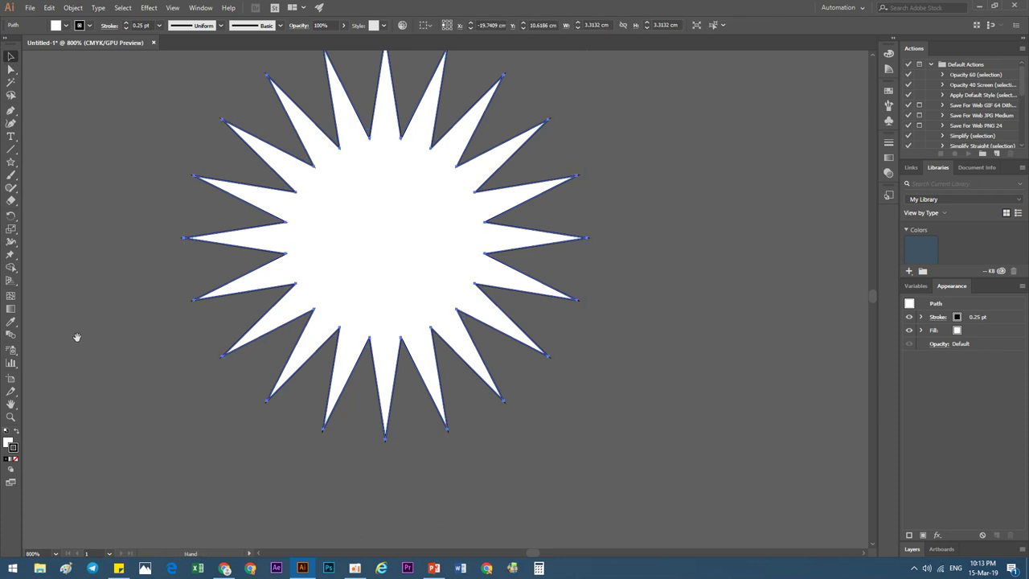
{"action": "scroll", "coordinate": [88, 297], "scroll_direction": "down", "scroll_amount": 3}
{"action": "scroll", "coordinate": [88, 297], "scroll_direction": "left", "scroll_amount": 1}
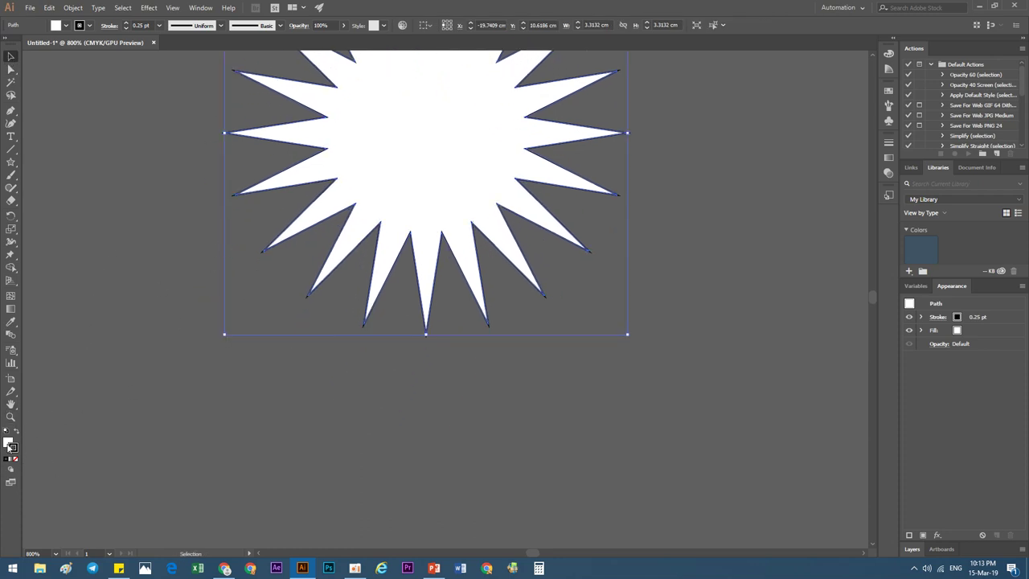
{"action": "mouse_move", "coordinate": [385, 129]}
{"action": "left_mouse_down"}
{"action": "mouse_move", "coordinate": [273, 341]}
{"action": "mouse_move", "coordinate": [62, 421]}
{"action": "left_mouse_up"}
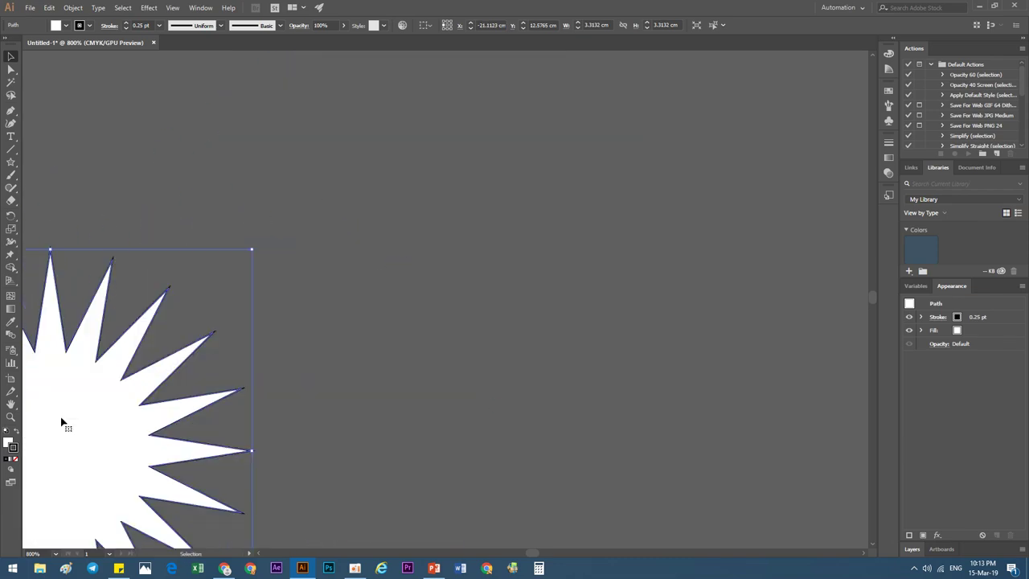
{"action": "left_click_drag", "start_coordinate": [42, 454], "coordinate": [378, 355]}
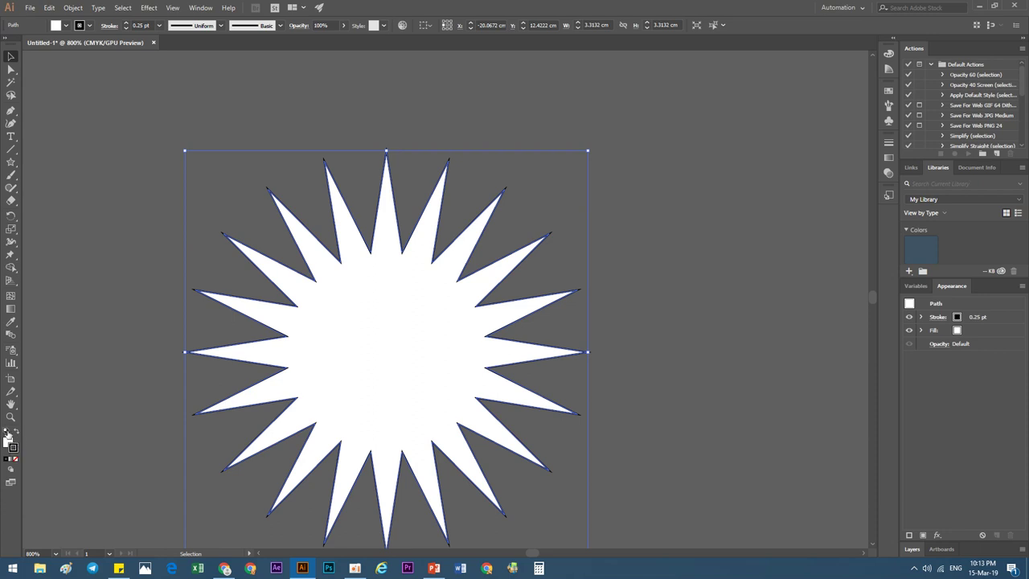
Set the star's stroke to 1 pt and give it a red fill from the Color Picker.
{"action": "left_click", "coordinate": [6, 434]}
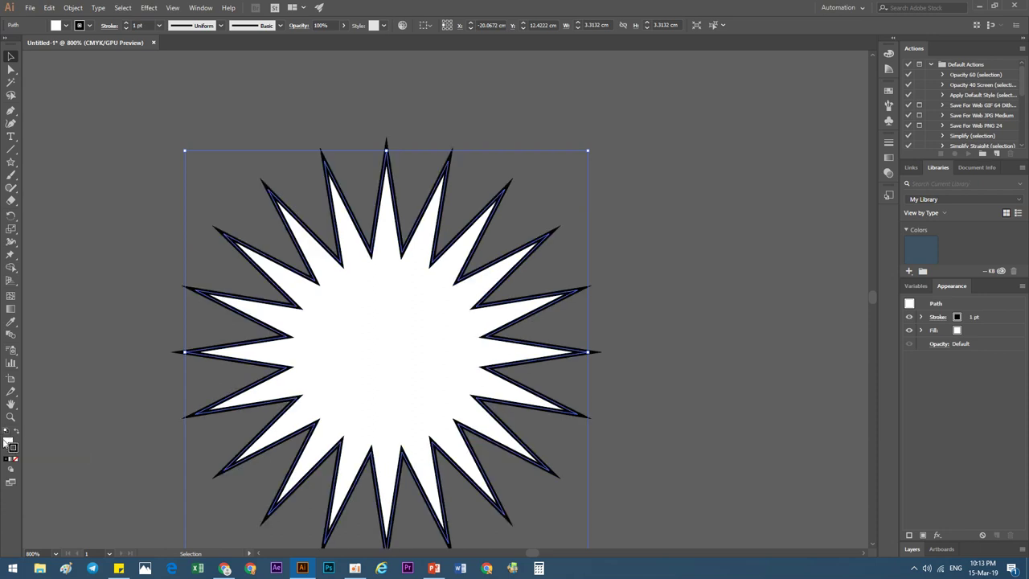
{"action": "left_click", "coordinate": [7, 438]}
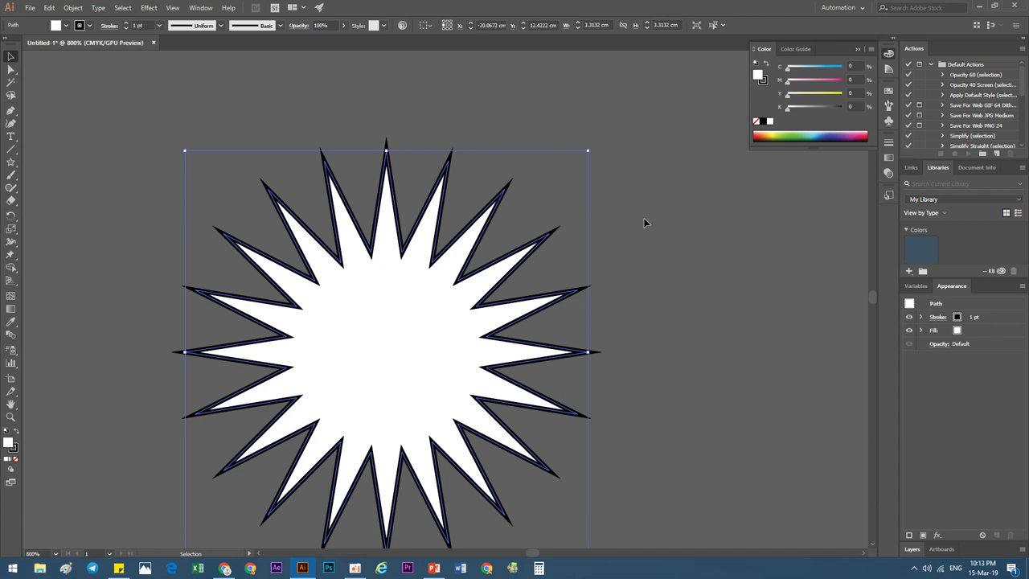
{"action": "double_click", "coordinate": [7, 441]}
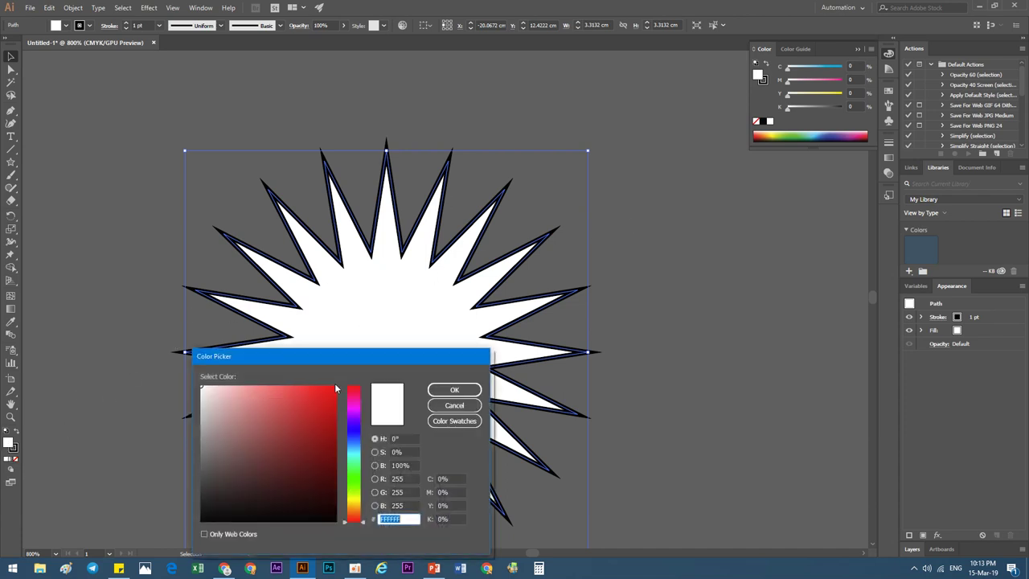
{"action": "left_click", "coordinate": [295, 417]}
{"action": "left_click", "coordinate": [277, 418]}
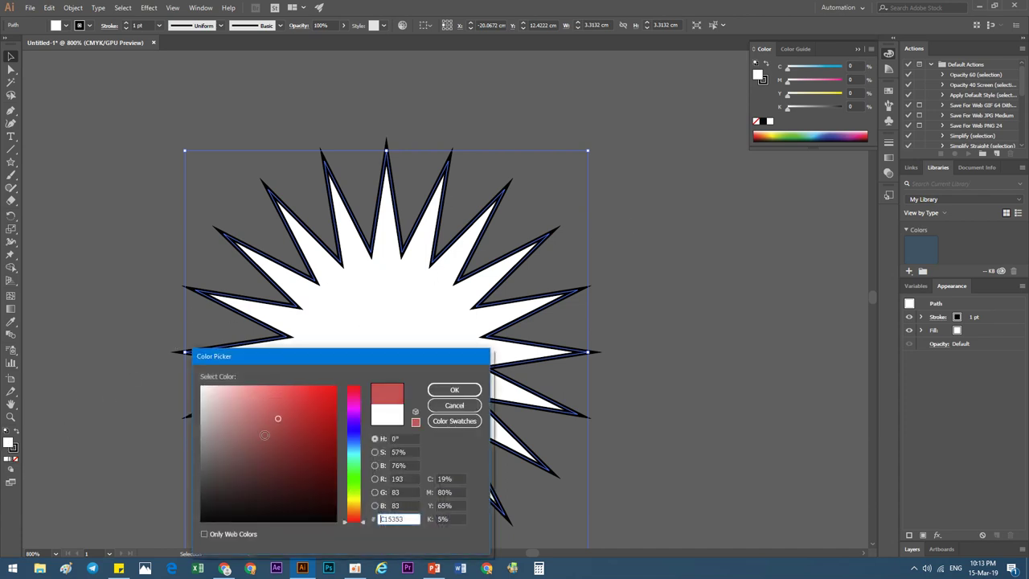
{"action": "left_click", "coordinate": [454, 390]}
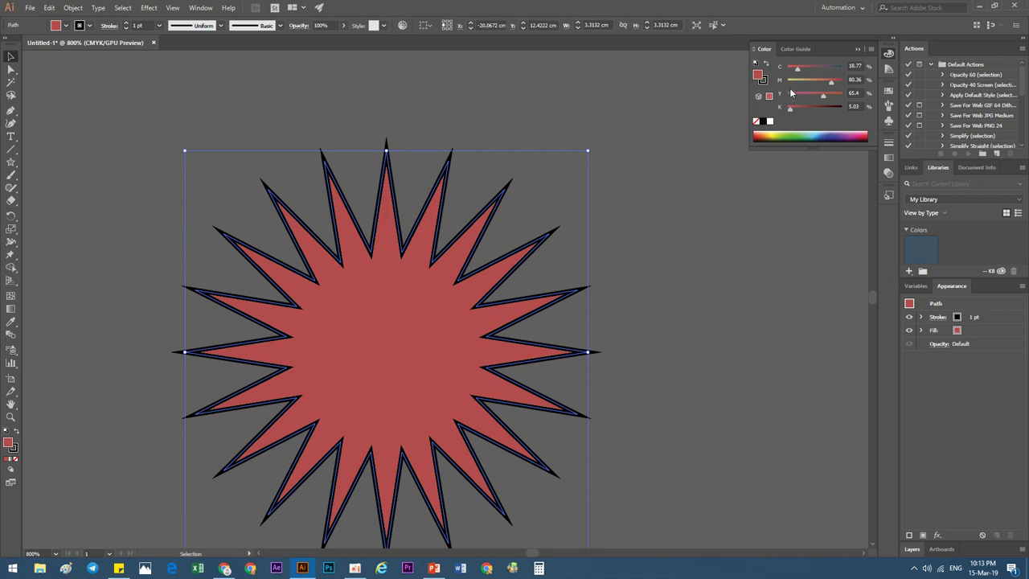
Try a darker red, brown and green fill from the Color panel, ending on purple.
{"action": "mouse_move", "coordinate": [798, 71]}
{"action": "left_mouse_down"}
{"action": "mouse_move", "coordinate": [811, 70]}
{"action": "mouse_move", "coordinate": [810, 98]}
{"action": "mouse_move", "coordinate": [835, 98]}
{"action": "mouse_move", "coordinate": [815, 70]}
{"action": "mouse_move", "coordinate": [798, 71]}
{"action": "left_mouse_up"}
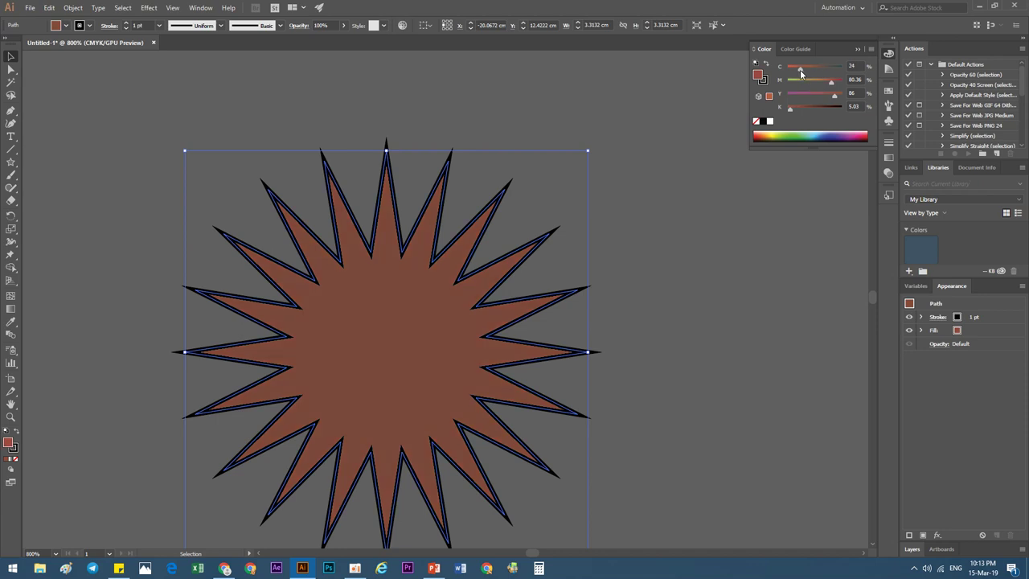
{"action": "left_click_drag", "start_coordinate": [790, 110], "coordinate": [800, 109]}
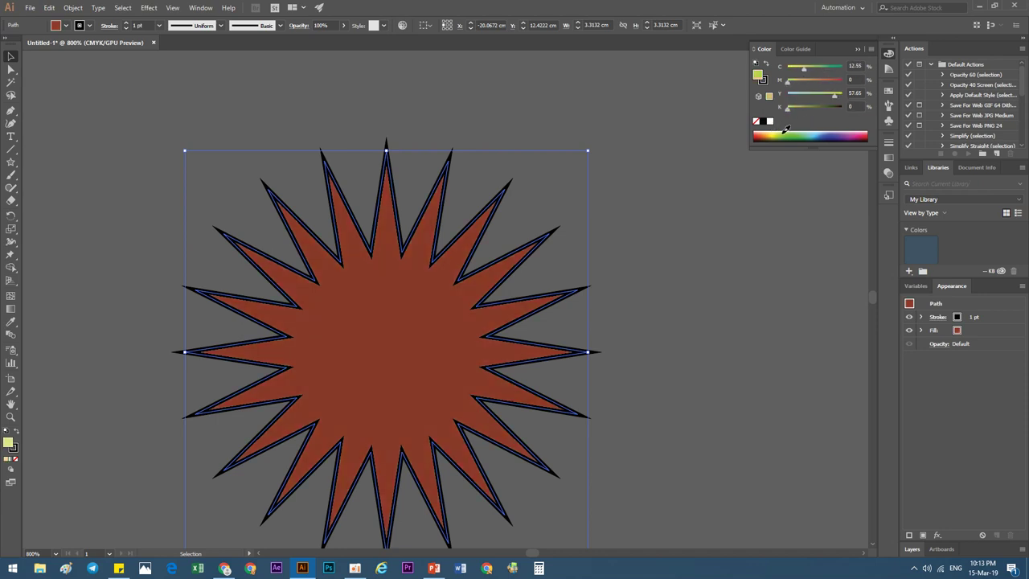
{"action": "left_click", "coordinate": [793, 133]}
{"action": "left_click", "coordinate": [826, 130]}
{"action": "left_click", "coordinate": [837, 131]}
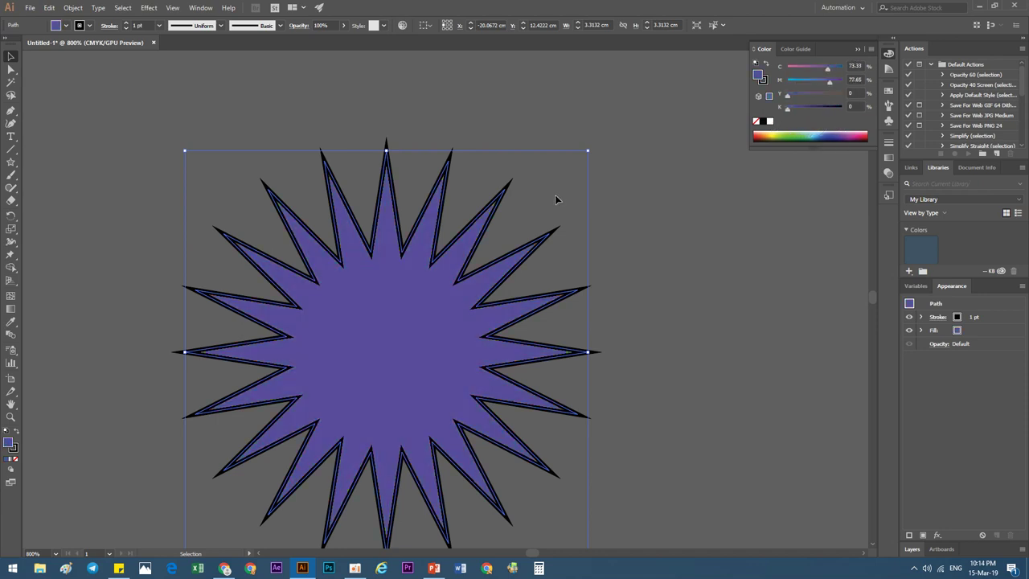
{"action": "left_click", "coordinate": [14, 450]}
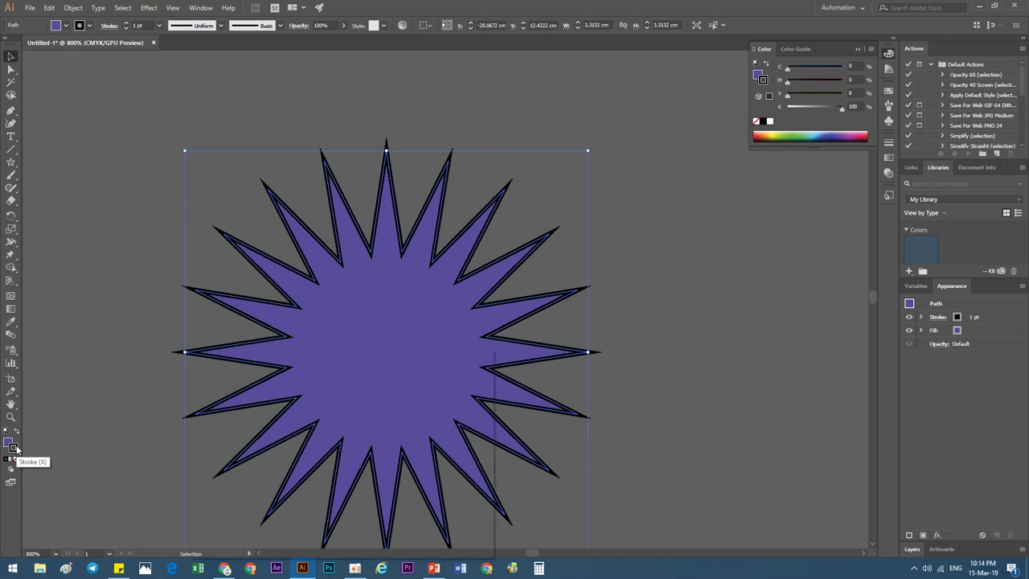
Try dark red, bright red and black outline colours, leaving the stroke white.
{"action": "double_click", "coordinate": [14, 449]}
{"action": "left_click", "coordinate": [334, 429]}
{"action": "left_click", "coordinate": [295, 479]}
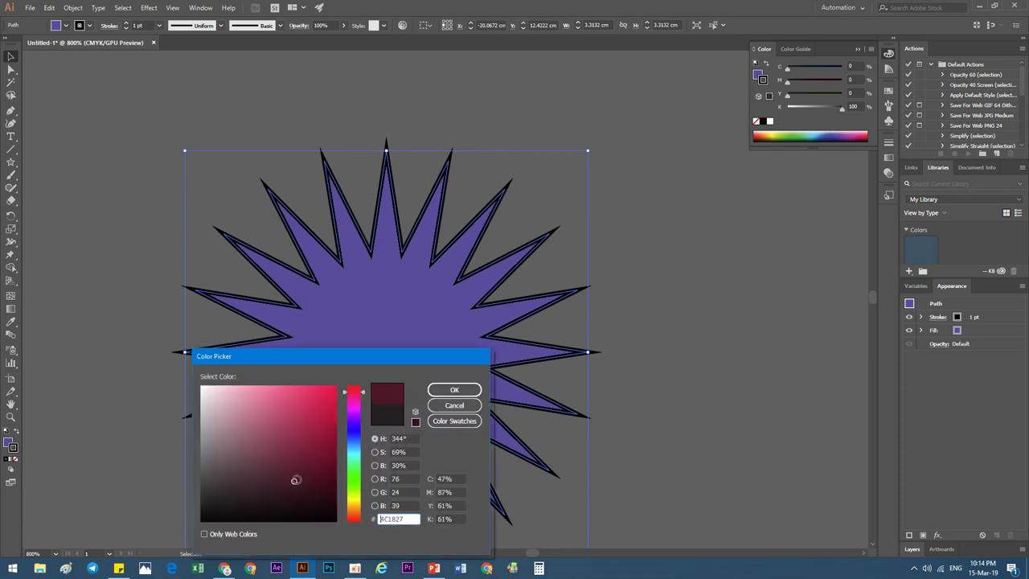
{"action": "left_click", "coordinate": [454, 389]}
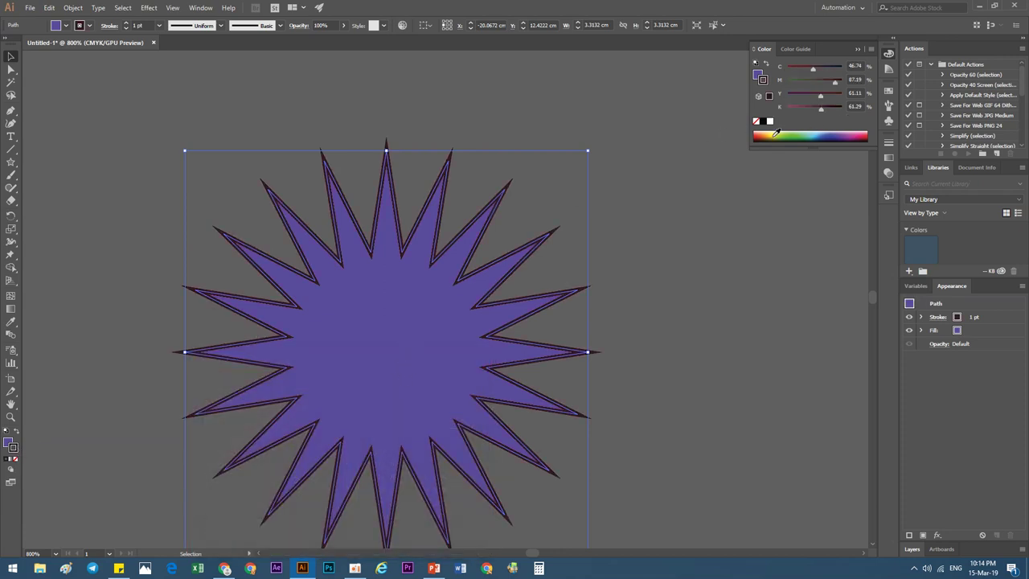
{"action": "left_click", "coordinate": [824, 139]}
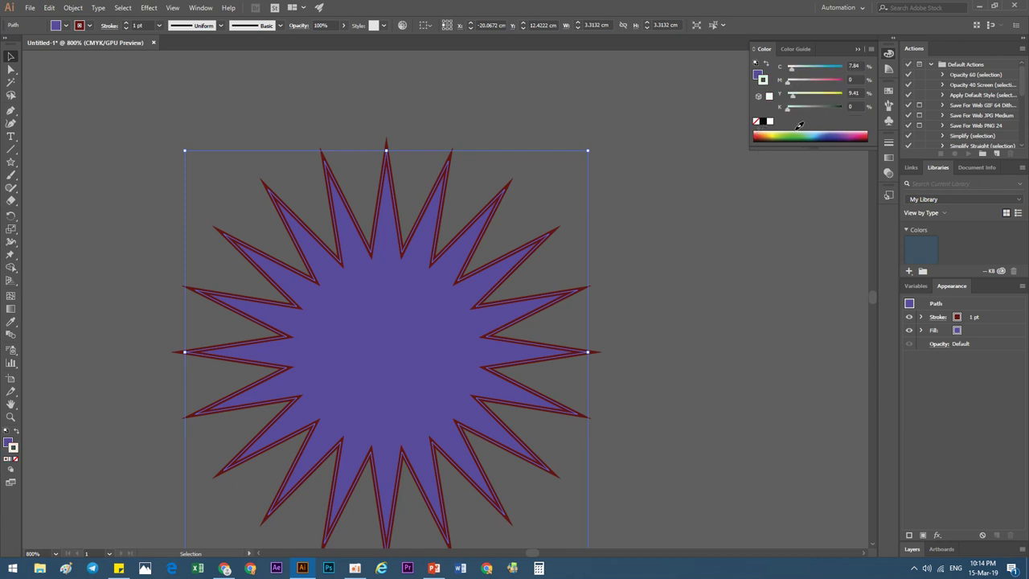
{"action": "left_click", "coordinate": [769, 121]}
{"action": "left_click", "coordinate": [763, 122]}
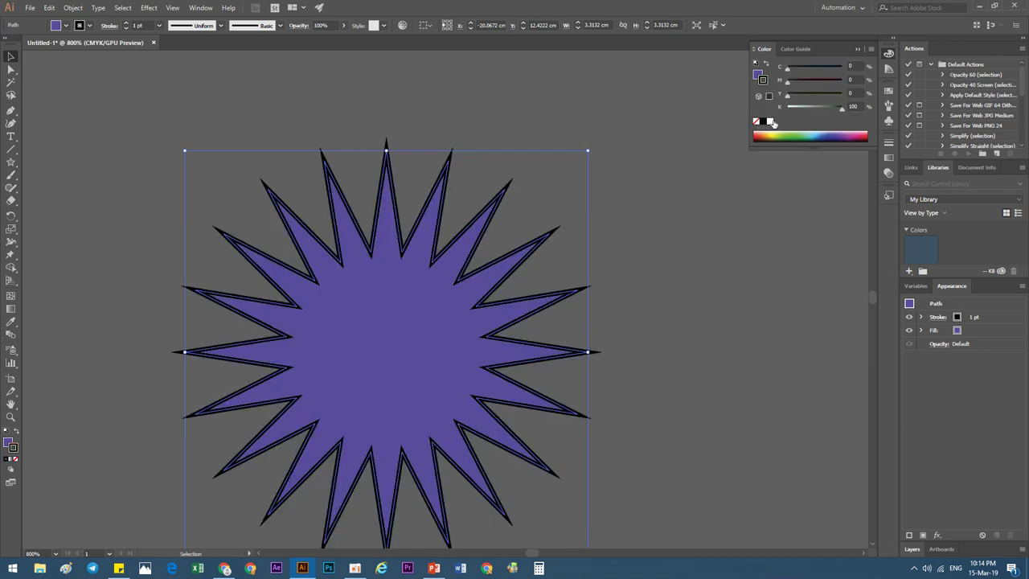
{"action": "left_click", "coordinate": [771, 121]}
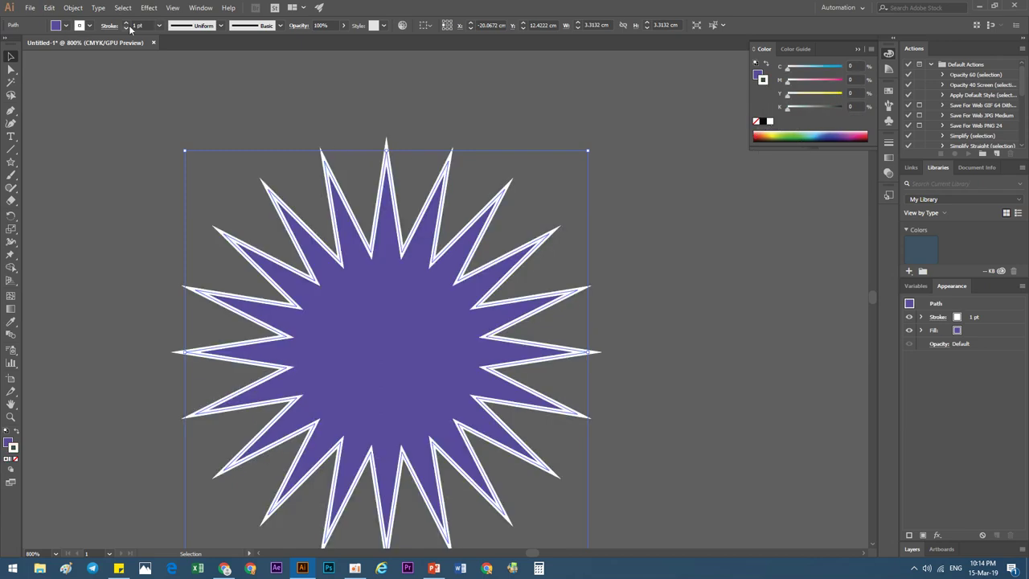
Apply a dark brown fill and a magenta-pink stroke from the swatch dropdowns.
{"action": "left_click", "coordinate": [65, 25]}
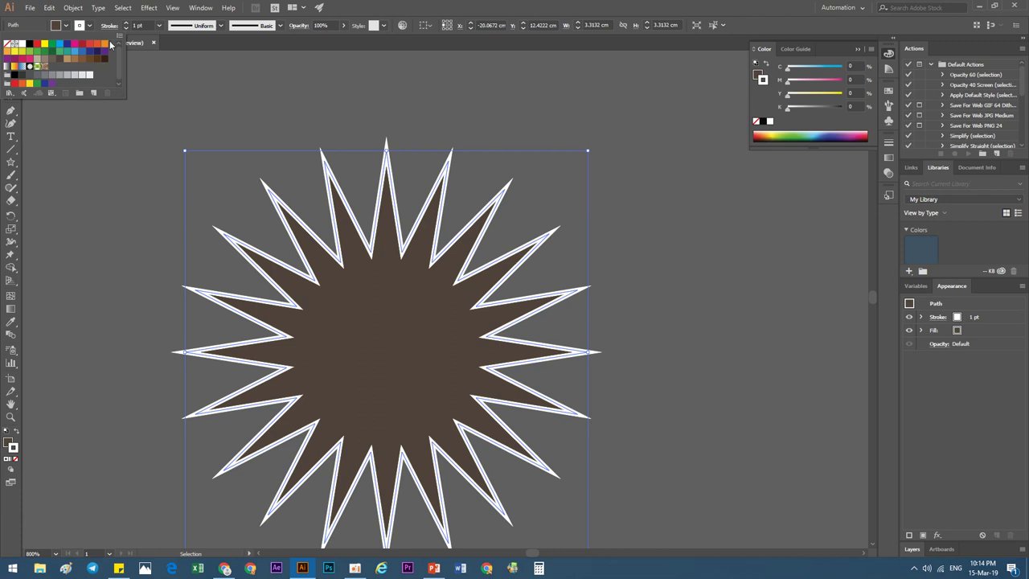
{"action": "left_click", "coordinate": [89, 25]}
{"action": "left_click", "coordinate": [90, 25]}
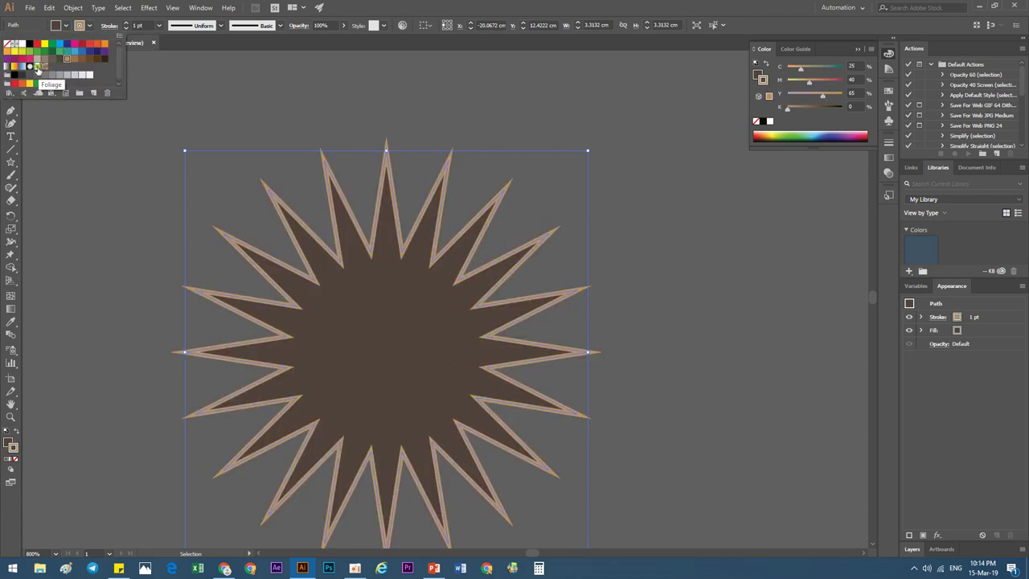
{"action": "left_click", "coordinate": [20, 58]}
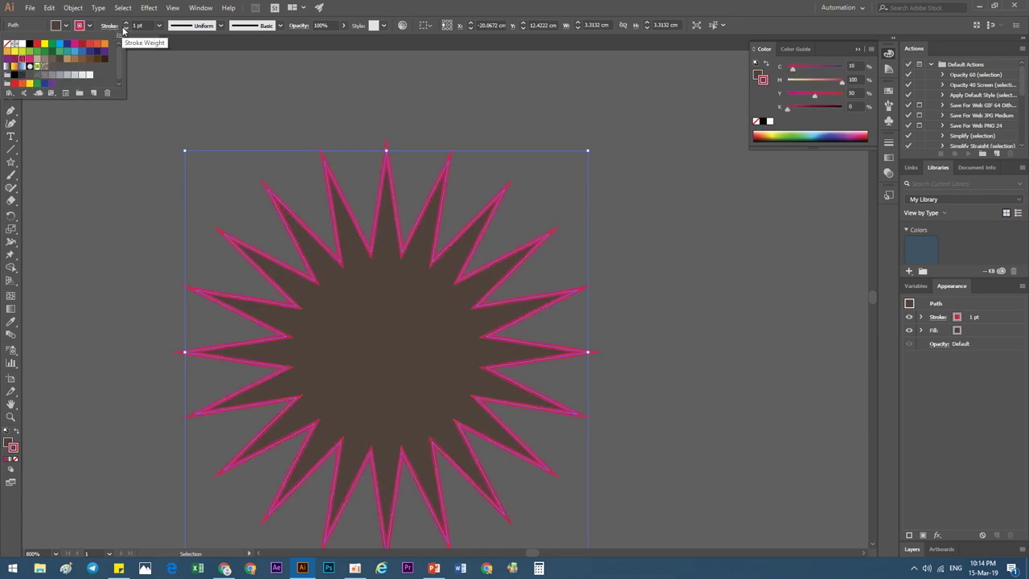
Give the stroke a Bevel Join, align it inside the path, and make it dashed.
{"action": "left_click", "coordinate": [112, 27]}
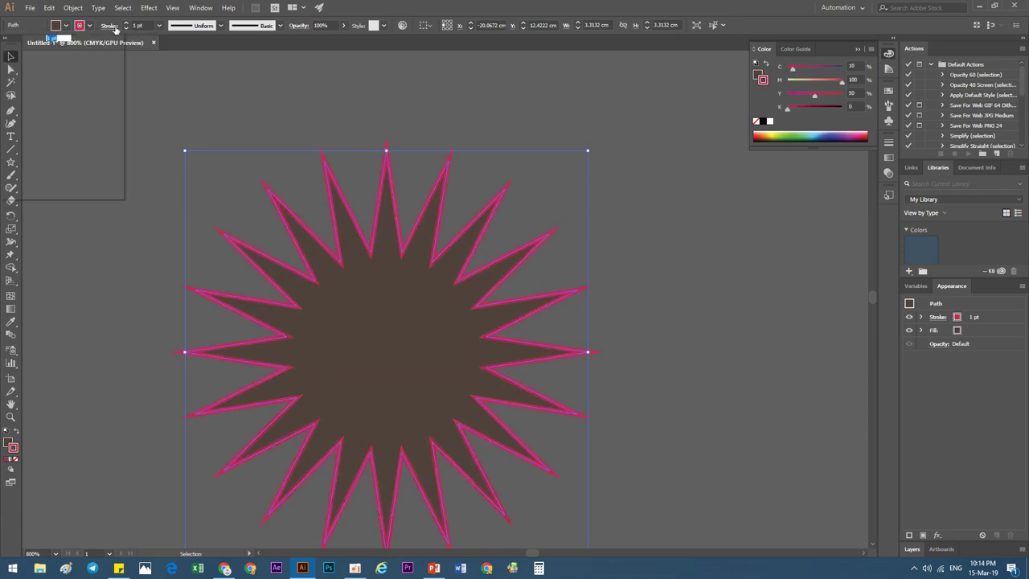
{"action": "left_click", "coordinate": [54, 53]}
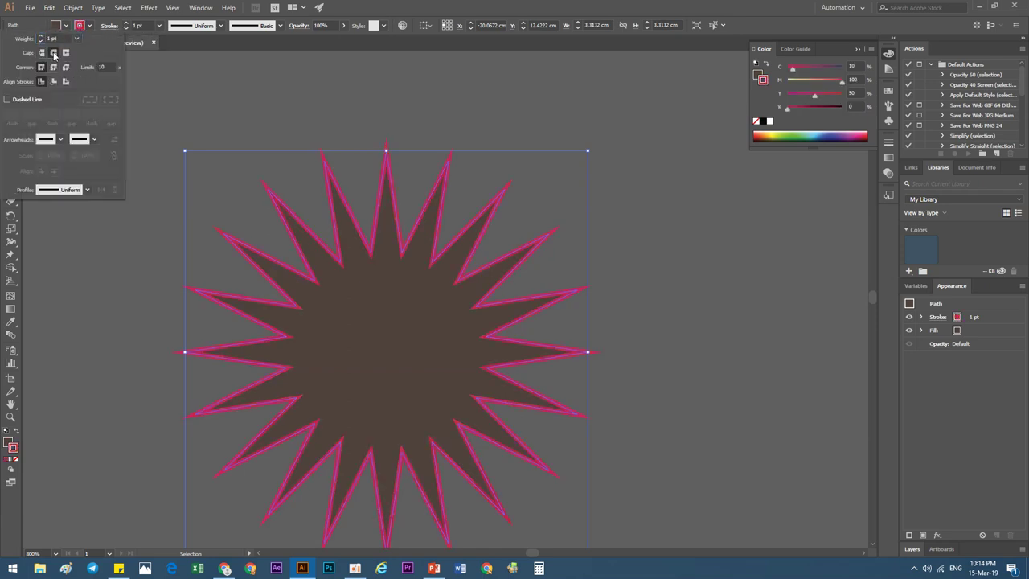
{"action": "left_click", "coordinate": [65, 67]}
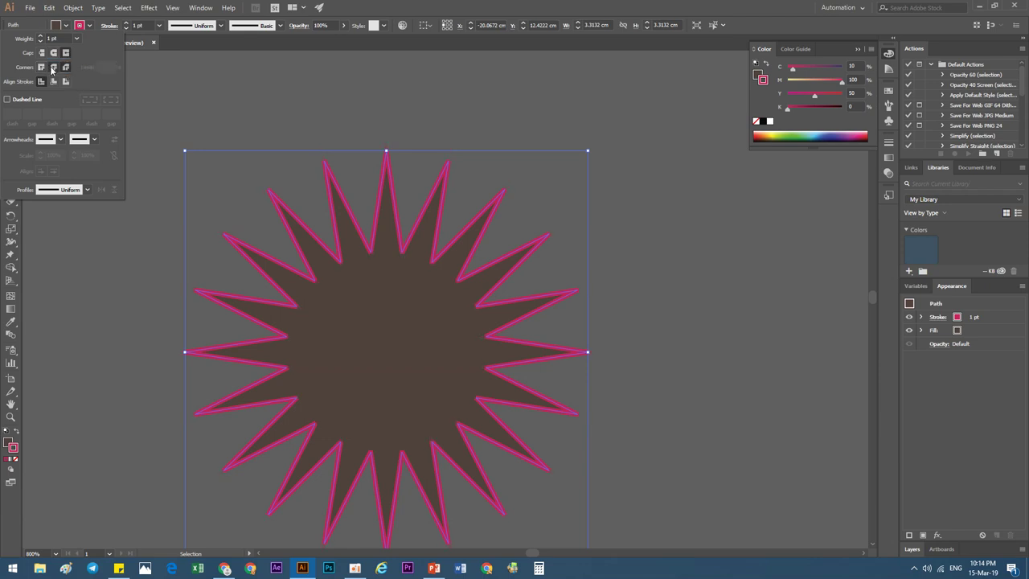
{"action": "left_click", "coordinate": [53, 81]}
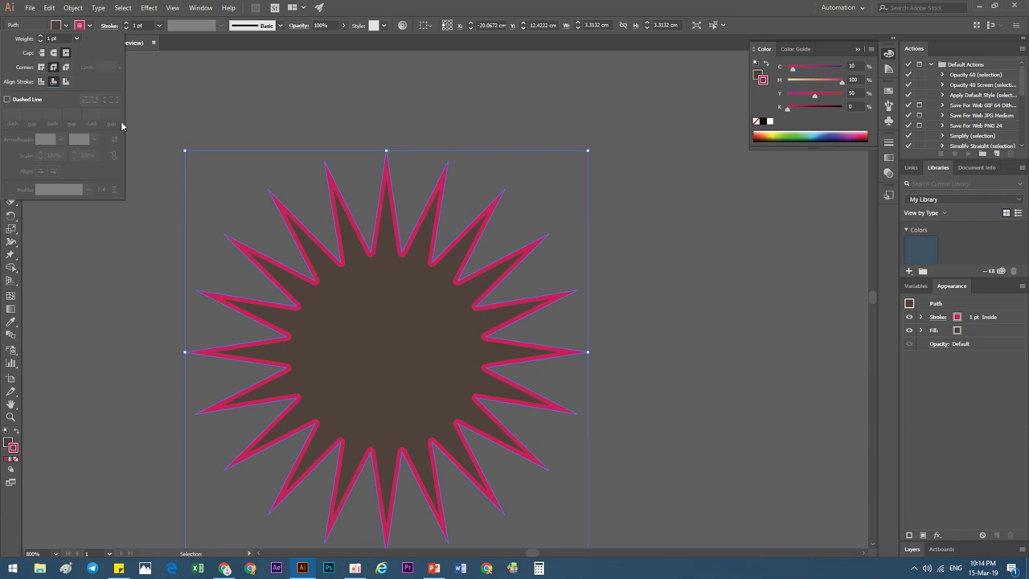
{"action": "left_click", "coordinate": [8, 99]}
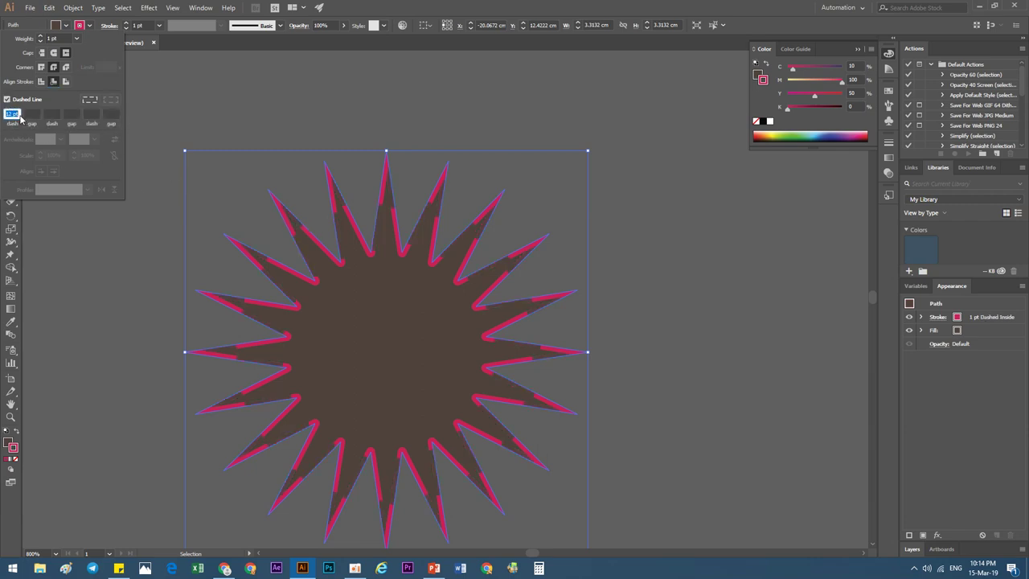
Set the dash length to 21 pt and the gap to 20 pt.
{"action": "key", "text": "Up"}
{"action": "key", "text": "Up"}
{"action": "key", "text": "Up"}
{"action": "key", "text": "Up"}
{"action": "key", "text": "Up"}
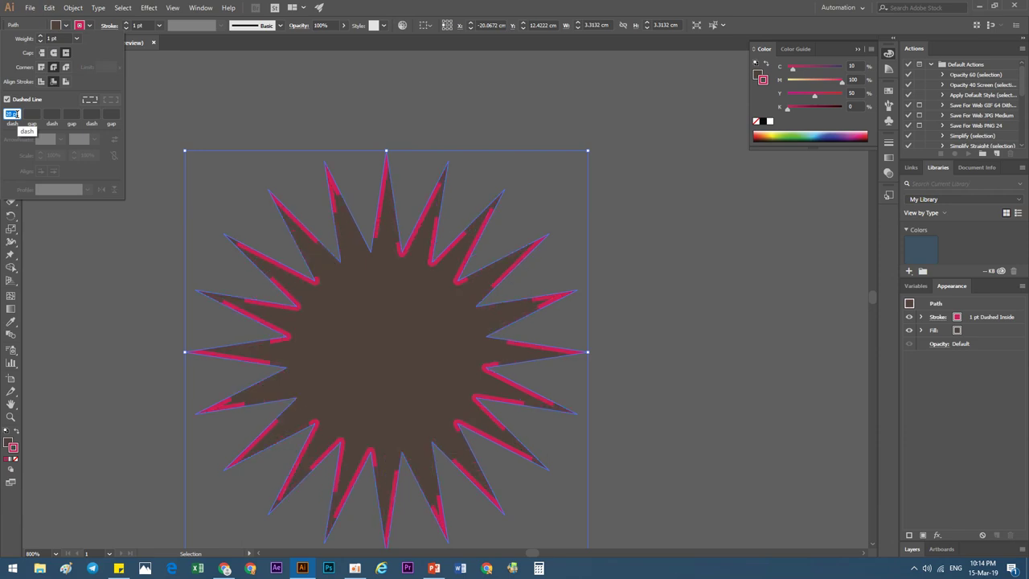
{"action": "key", "text": "Up"}
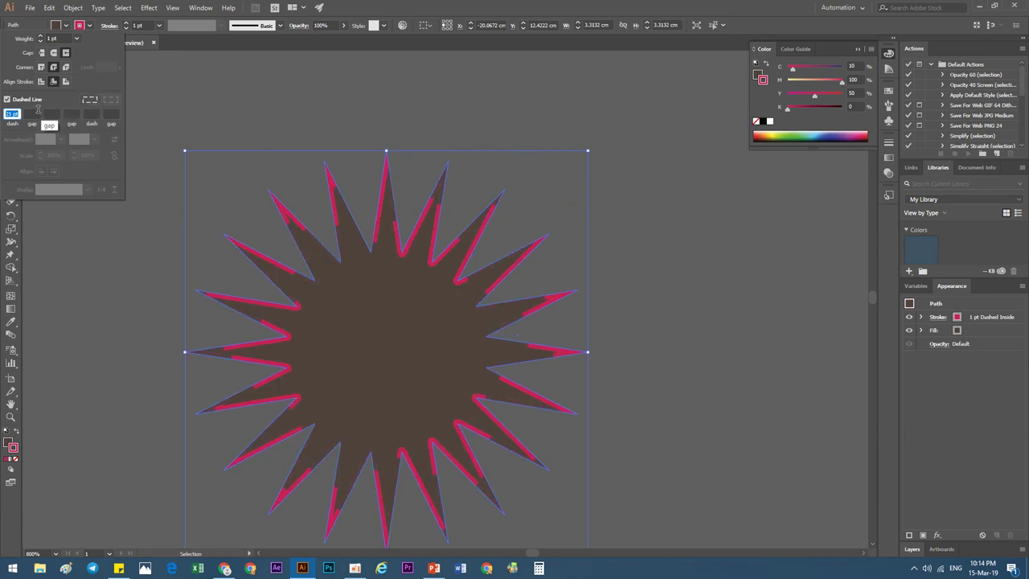
{"action": "type", "text": "21"}
{"action": "key", "text": "Tab"}
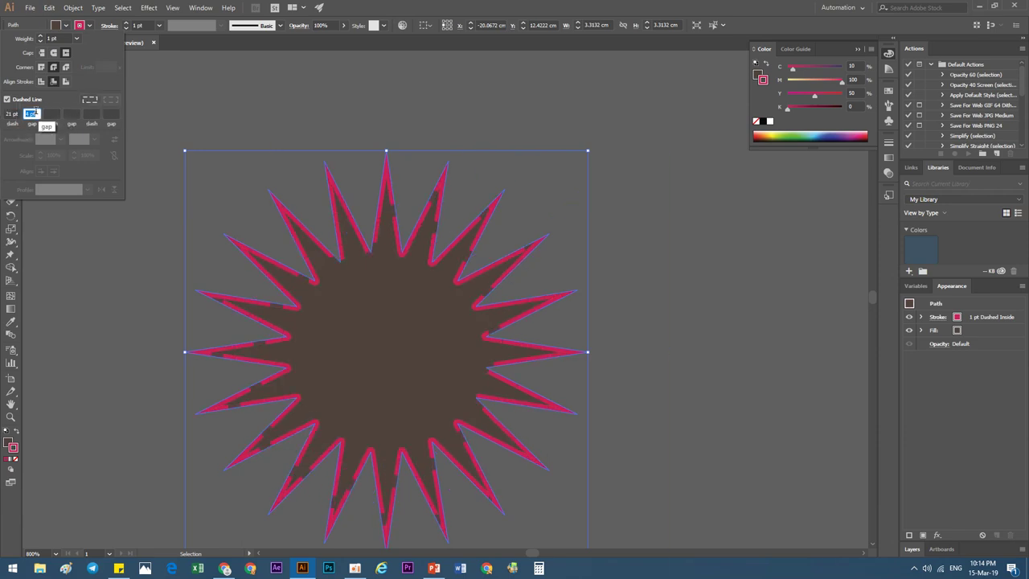
{"action": "key", "text": "Up"}
{"action": "key", "text": "Up"}
{"action": "key", "text": "Up"}
{"action": "key", "text": "Up"}
{"action": "key", "text": "Up"}
{"action": "key", "text": "Up"}
{"action": "key", "text": "Up"}
{"action": "key", "text": "Up"}
{"action": "key", "text": "Up"}
{"action": "key", "text": "Up"}
{"action": "key", "text": "Up"}
{"action": "key", "text": "Up"}
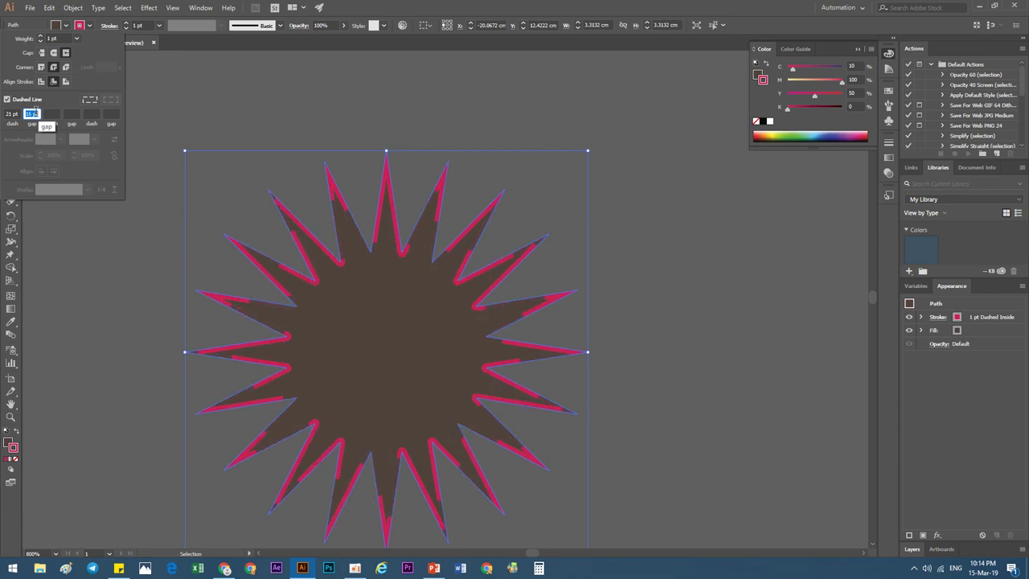
{"action": "key", "text": "Up"}
{"action": "key", "text": "Up"}
{"action": "key", "text": "Up"}
{"action": "key", "text": "Up"}
{"action": "key", "text": "Up"}
{"action": "key", "text": "Tab"}
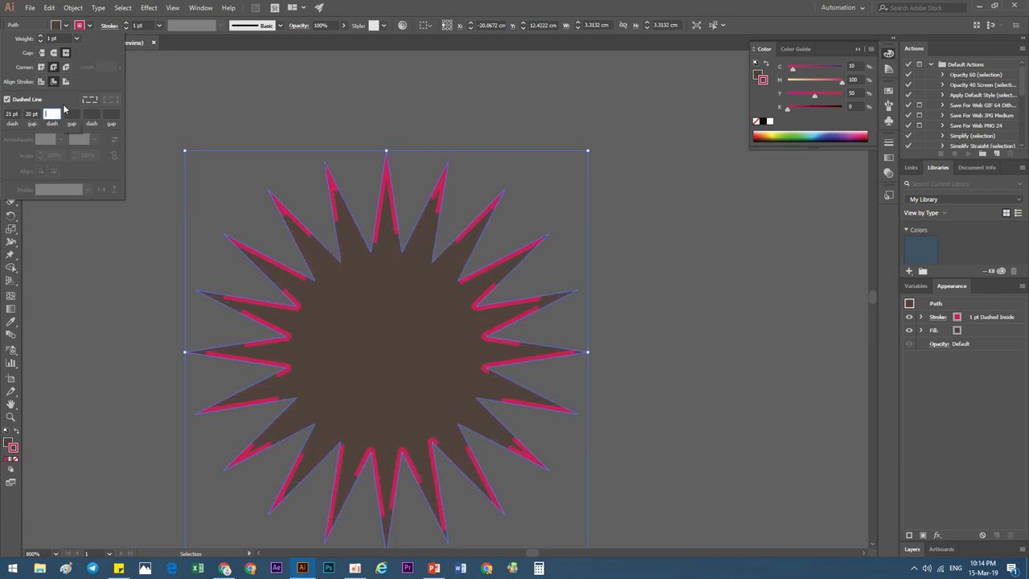
{"action": "left_click", "coordinate": [116, 31]}
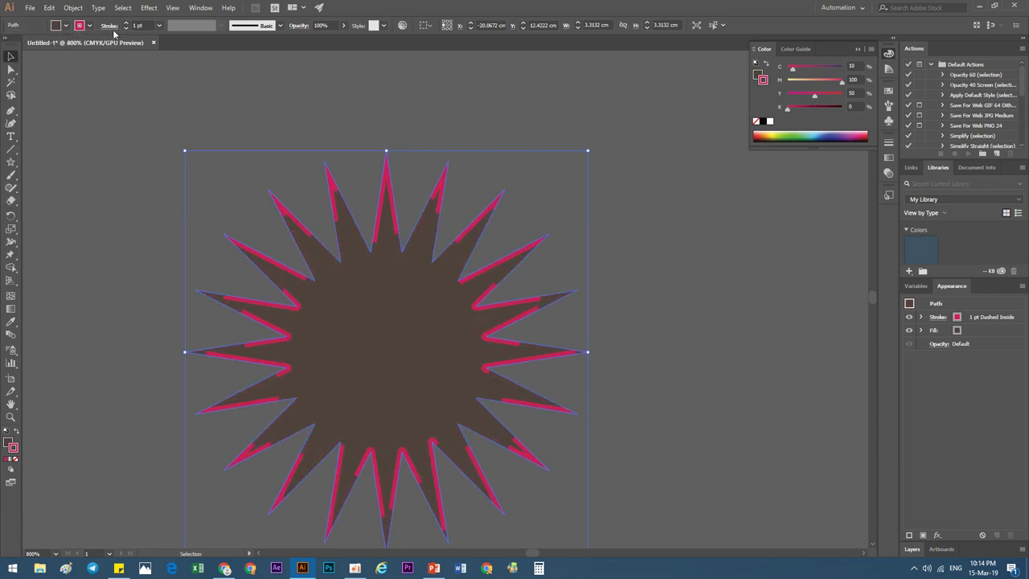
Set the stroke weight to 0.25 pt and uncheck Dashed Line for a solid stroke.
{"action": "left_click", "coordinate": [157, 25]}
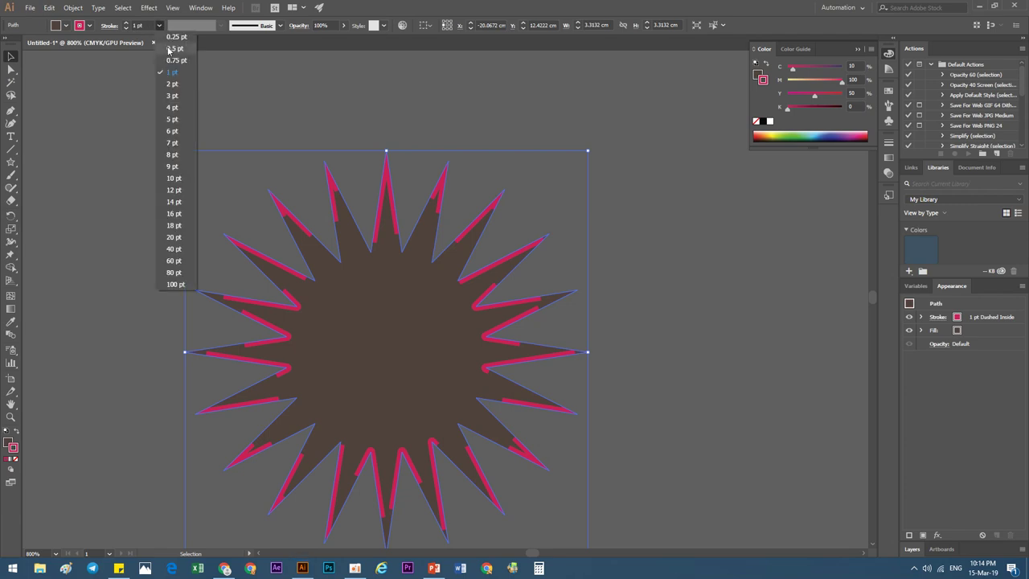
{"action": "left_click", "coordinate": [168, 50]}
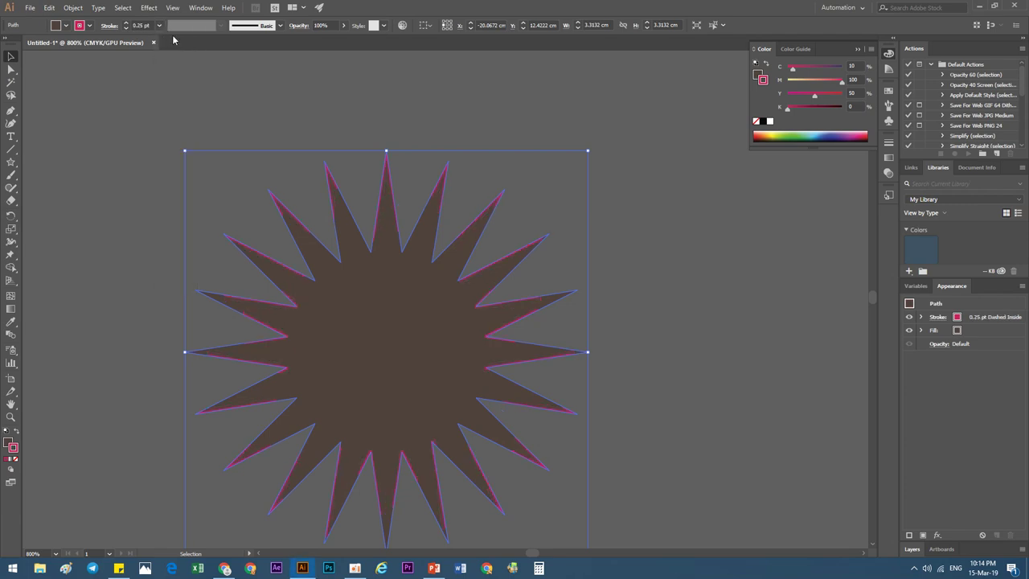
{"action": "left_click", "coordinate": [107, 28]}
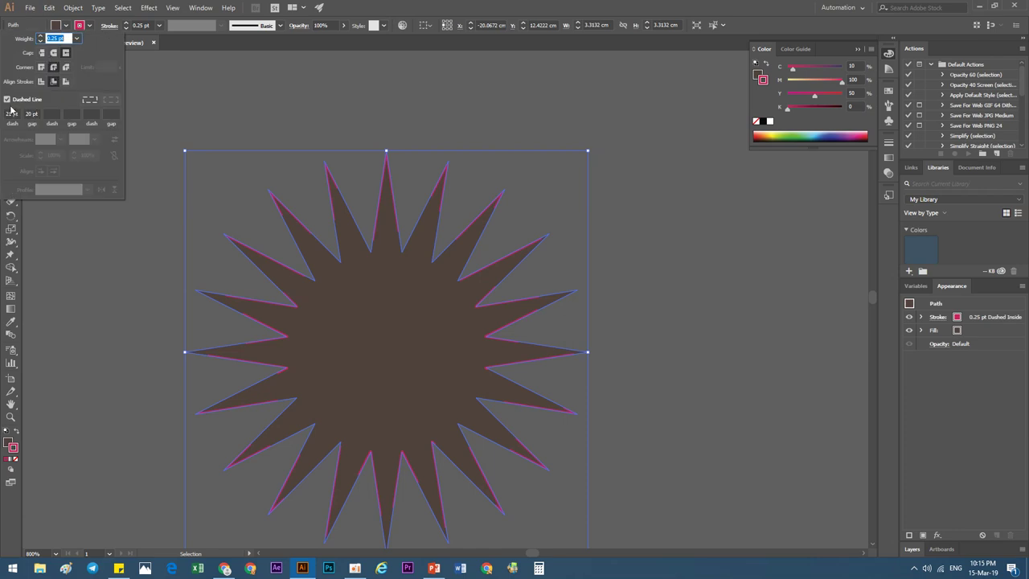
{"action": "left_click", "coordinate": [7, 99]}
Try the 15 pt. Round, Touch Calligraphic and orange arrow brushes, then return to Basic.
{"action": "left_click", "coordinate": [255, 27]}
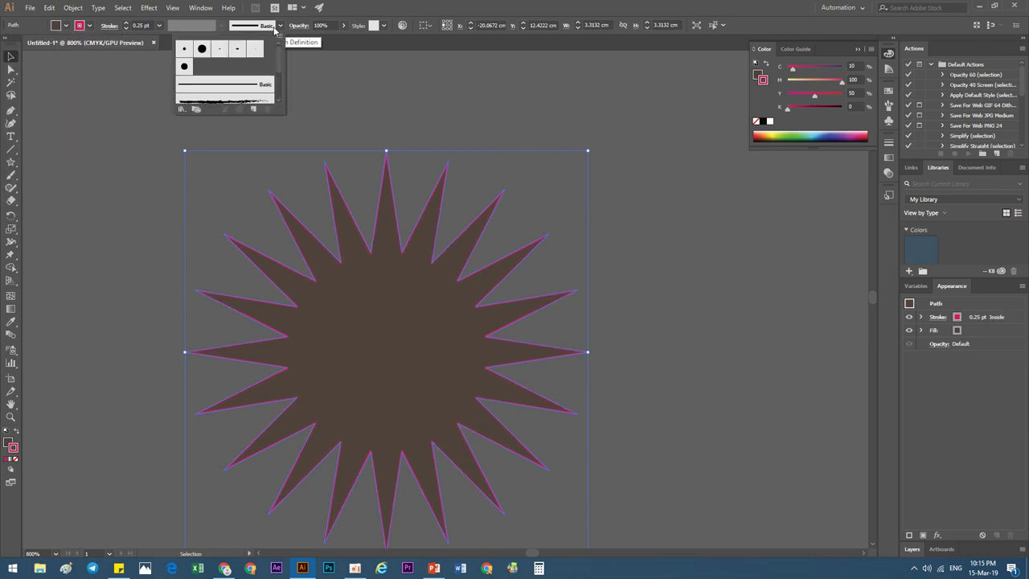
{"action": "left_click", "coordinate": [202, 49]}
{"action": "left_click", "coordinate": [219, 50]}
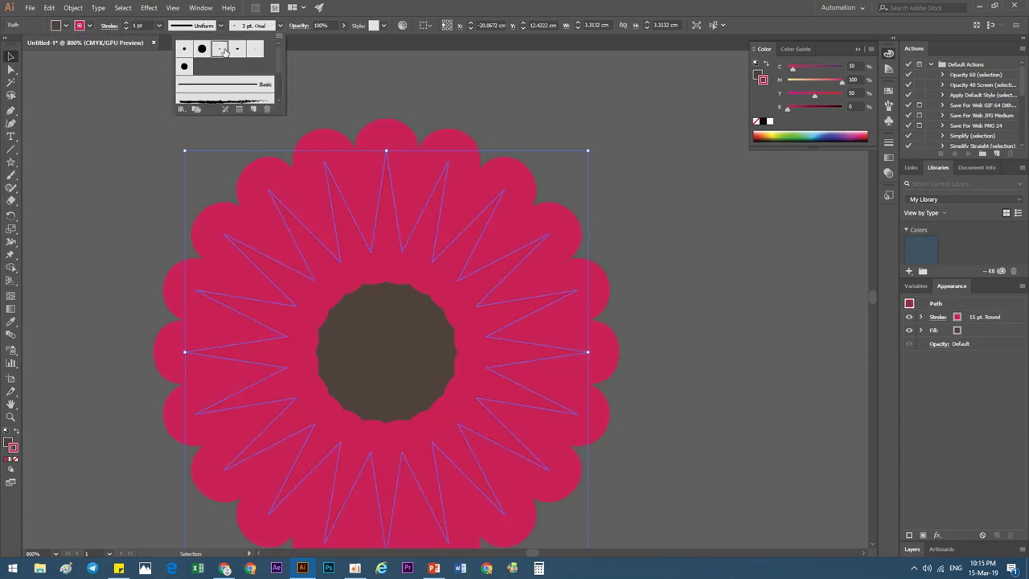
{"action": "left_click", "coordinate": [184, 49]}
{"action": "left_click", "coordinate": [184, 66]}
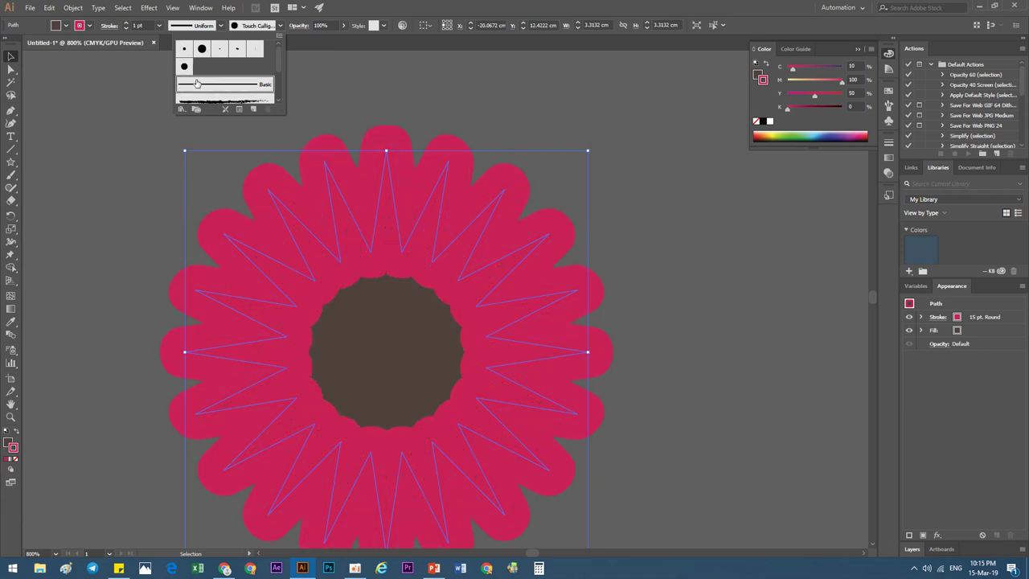
{"action": "scroll", "coordinate": [225, 84], "scroll_direction": "down", "scroll_amount": 3}
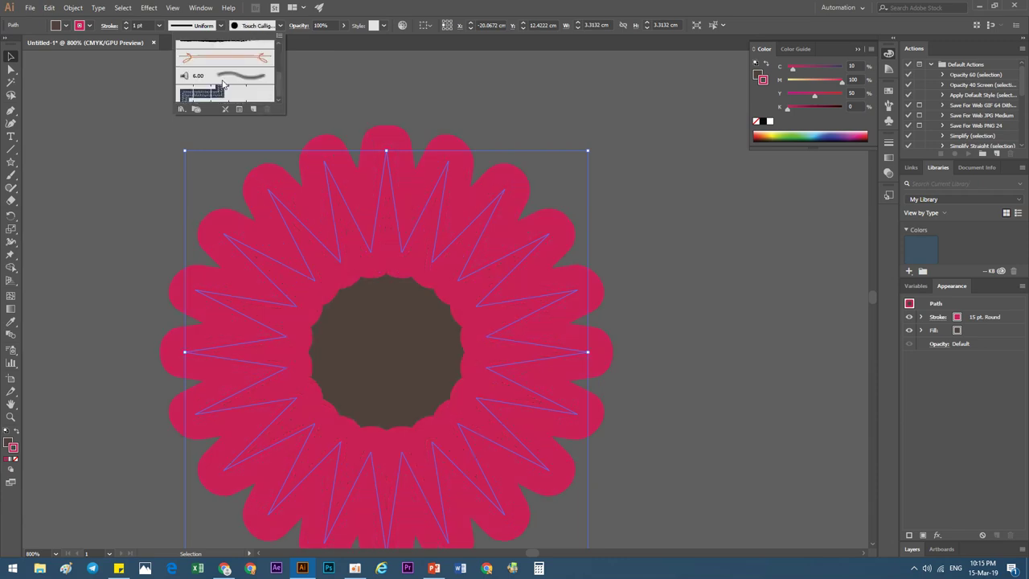
{"action": "scroll", "coordinate": [226, 78], "scroll_direction": "up", "scroll_amount": 2}
{"action": "left_click", "coordinate": [226, 78]}
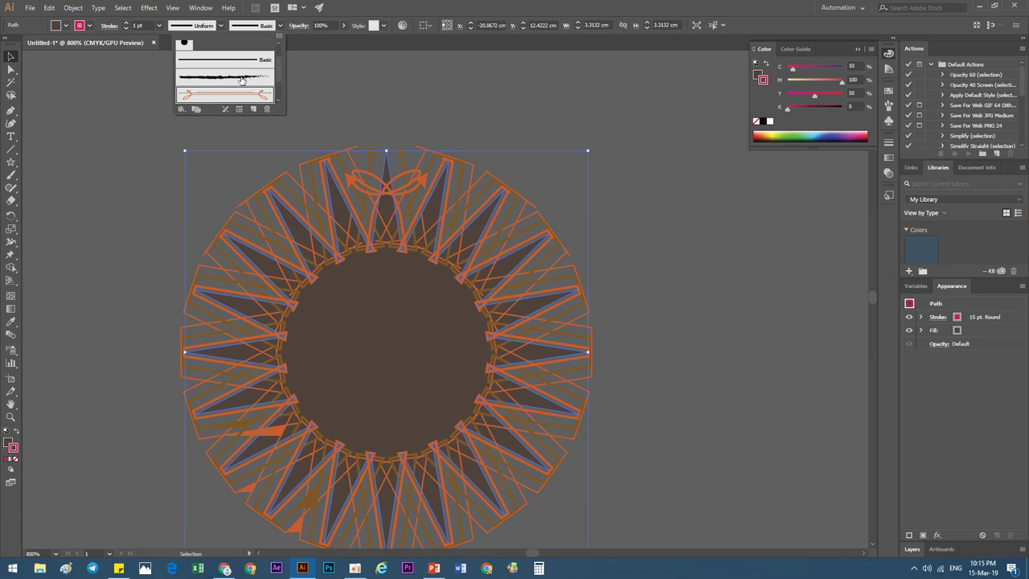
{"action": "left_click", "coordinate": [226, 58]}
{"action": "left_click", "coordinate": [192, 29]}
Apply a tapered variable width profile that thickens toward one end.
{"action": "left_click", "coordinate": [197, 29]}
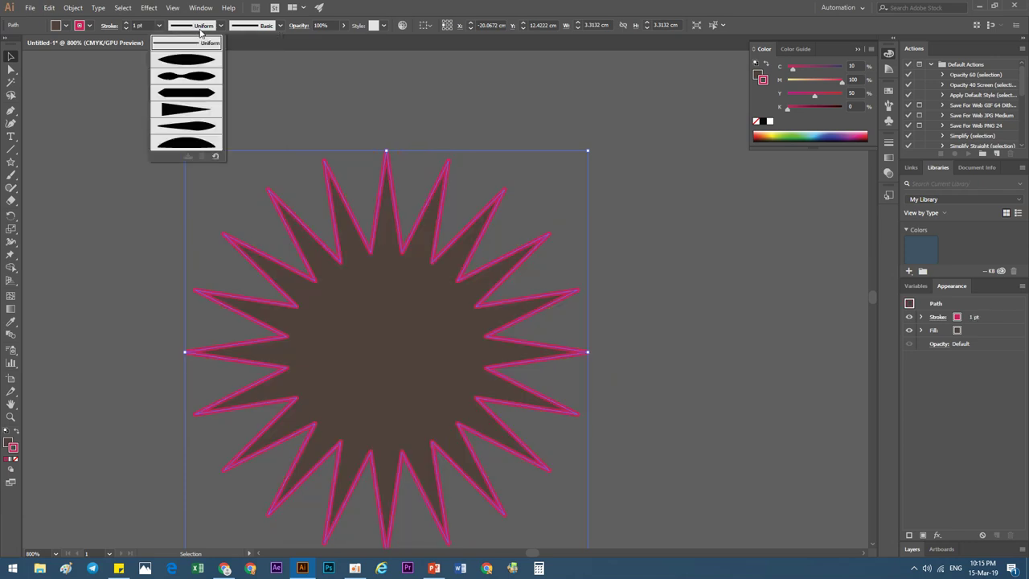
{"action": "left_click", "coordinate": [201, 68]}
{"action": "left_click", "coordinate": [200, 98]}
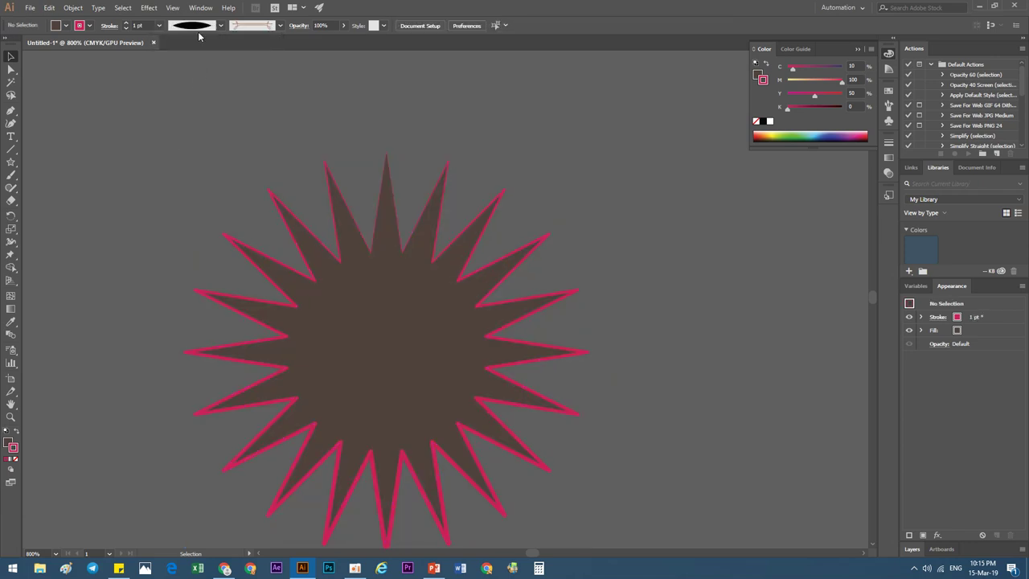
{"action": "left_click", "coordinate": [210, 29]}
{"action": "left_click", "coordinate": [193, 92]}
{"action": "left_click", "coordinate": [211, 29]}
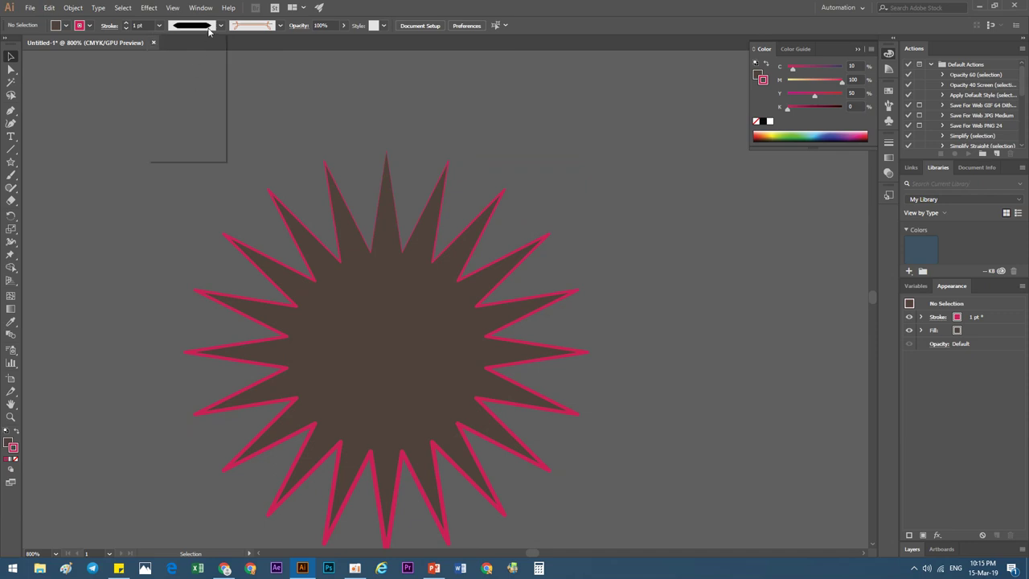
{"action": "left_click", "coordinate": [196, 128]}
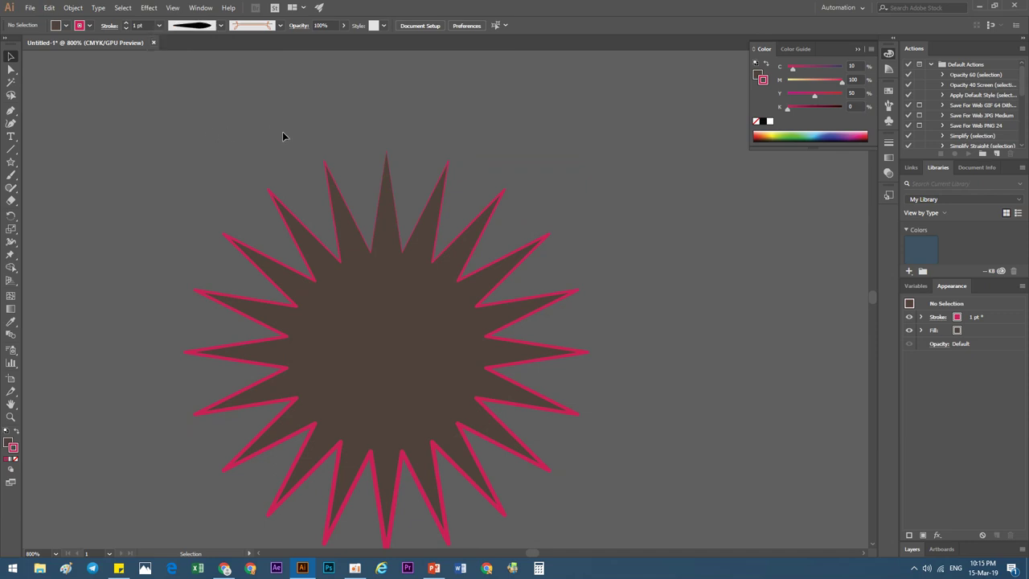
Zoom out and move the star down and left on the canvas.
{"action": "key", "text": "ctrl+minus"}
{"action": "scroll", "coordinate": [196, 317], "scroll_direction": "down", "scroll_amount": 2}
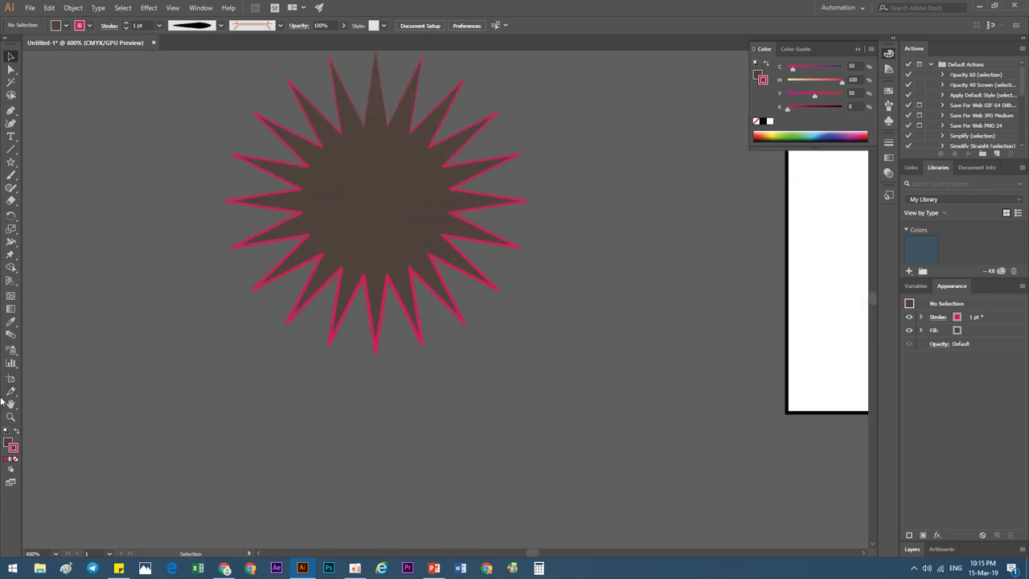
{"action": "left_click_drag", "start_coordinate": [366, 262], "coordinate": [332, 348]}
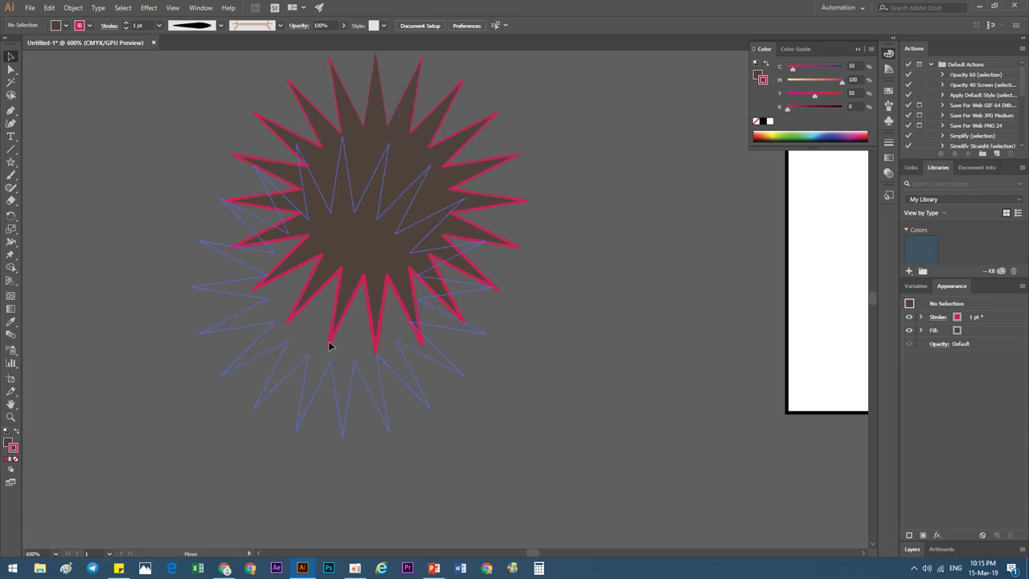
Swap fill and stroke colours and try no stroke, ending with brown fill and pink stroke.
{"action": "left_click", "coordinate": [16, 433]}
{"action": "left_click", "coordinate": [16, 433]}
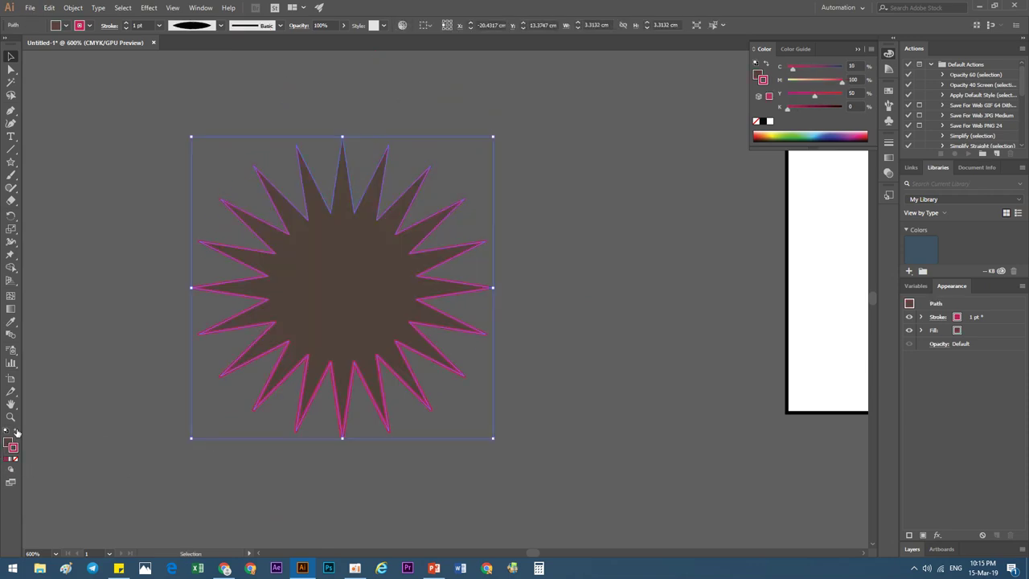
{"action": "left_click", "coordinate": [16, 433]}
{"action": "left_click", "coordinate": [16, 432]}
{"action": "left_click", "coordinate": [16, 432]}
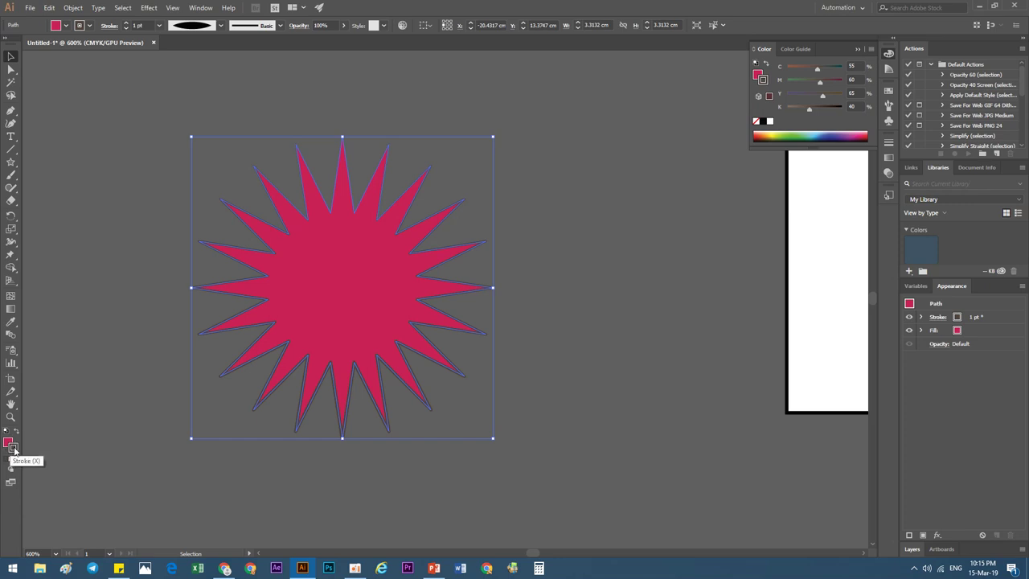
{"action": "left_click", "coordinate": [15, 433]}
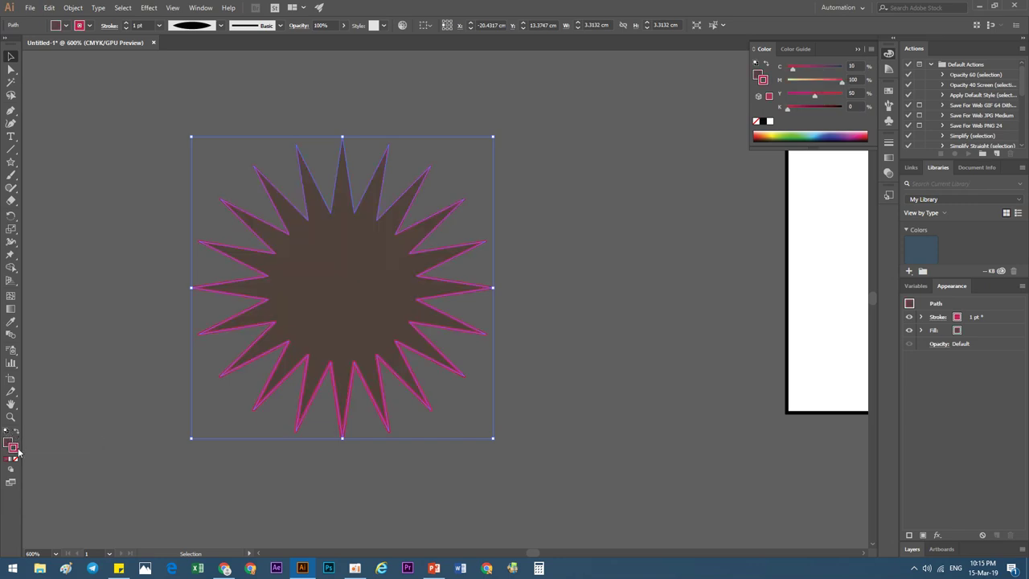
{"action": "left_click", "coordinate": [15, 459]}
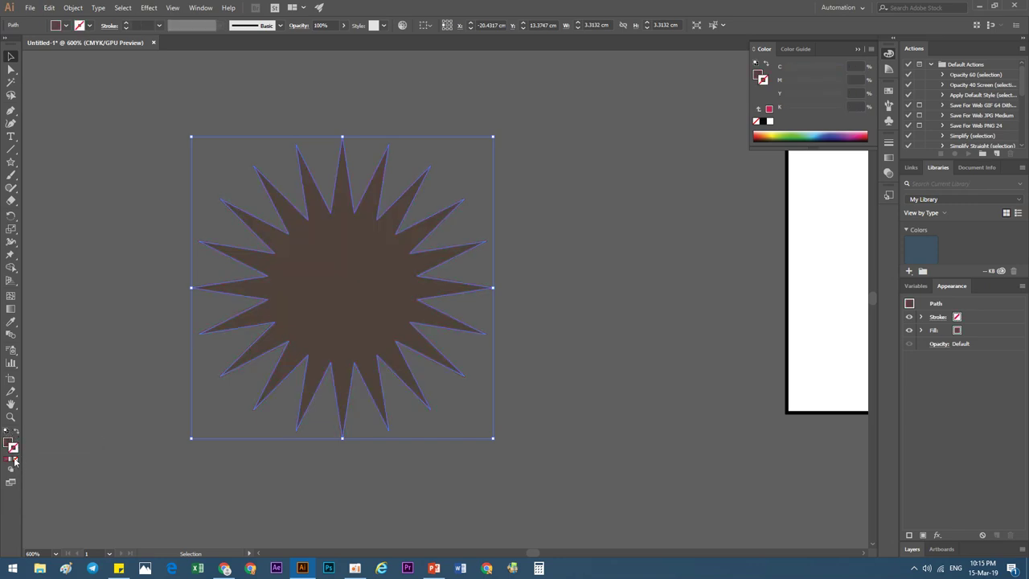
{"action": "left_click", "coordinate": [7, 459]}
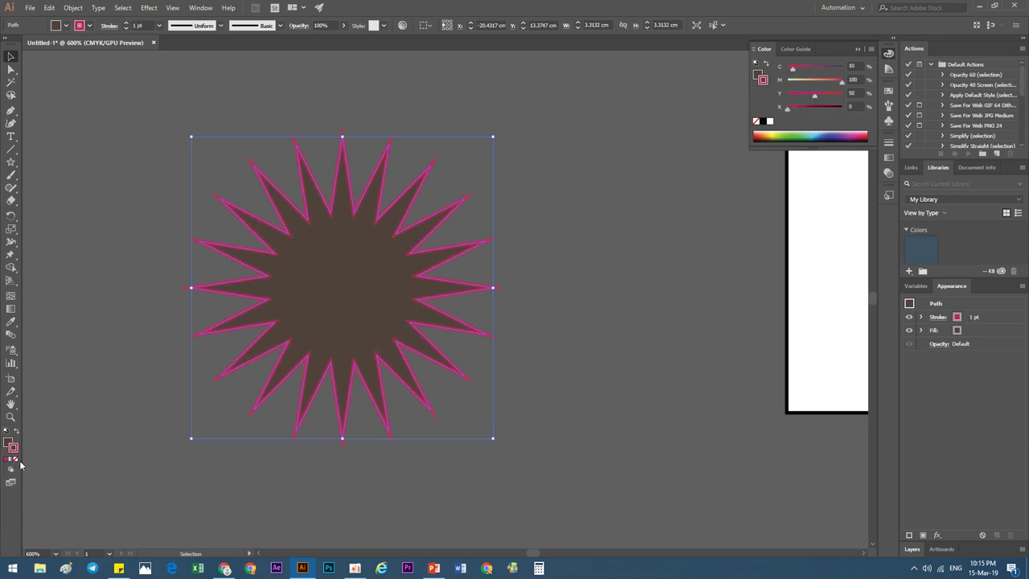
Look through the Drawing Modes and Screen Mode options, then nudge the star right.
{"action": "left_click", "coordinate": [9, 472]}
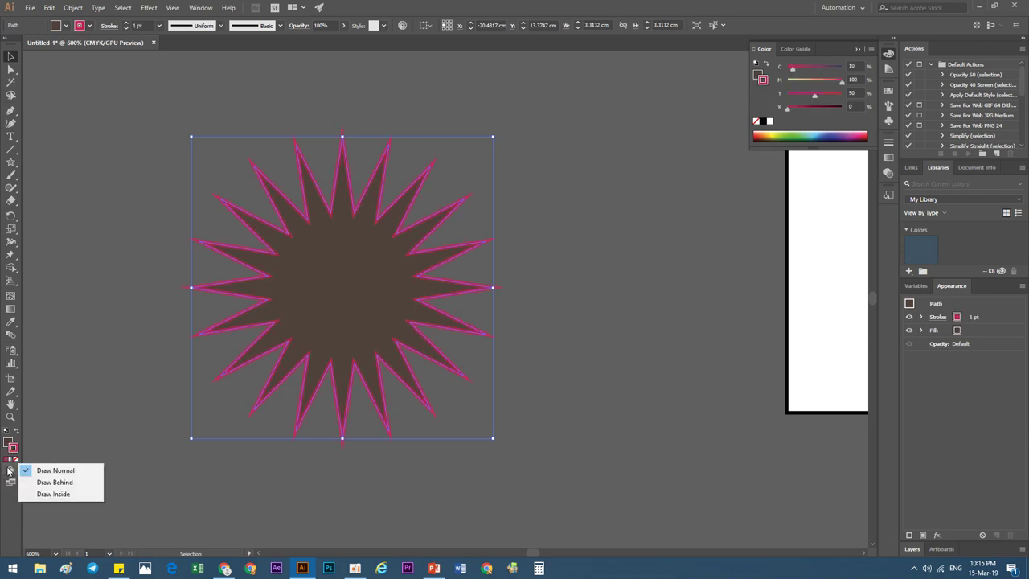
{"action": "left_click", "coordinate": [10, 482]}
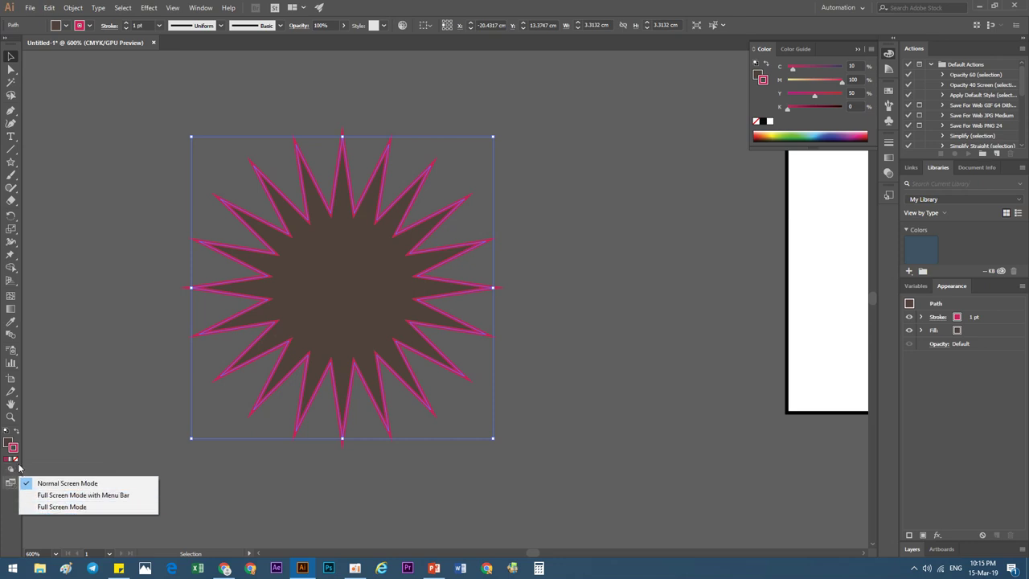
{"action": "left_click", "coordinate": [114, 393]}
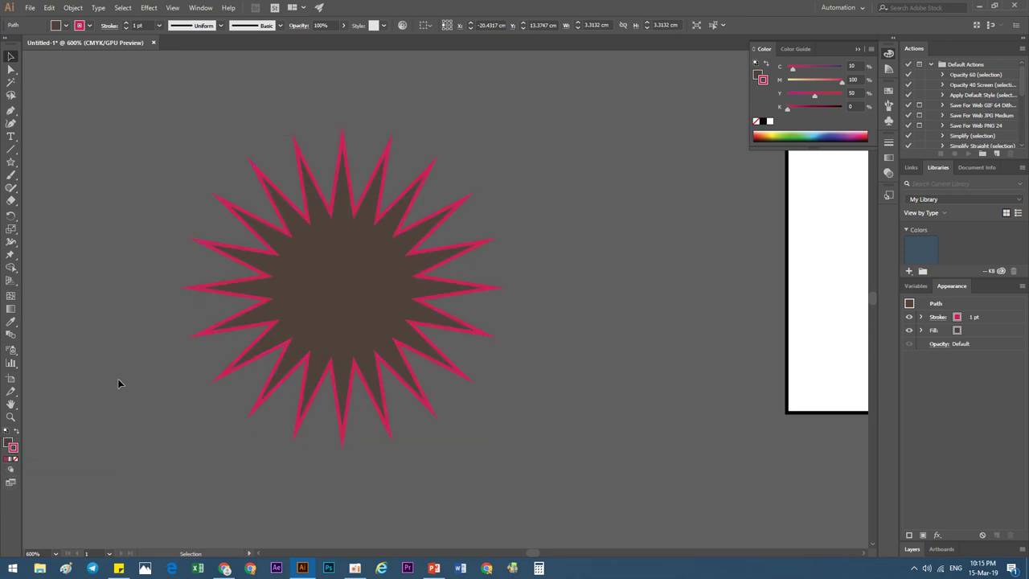
{"action": "left_click_drag", "start_coordinate": [233, 329], "coordinate": [317, 320]}
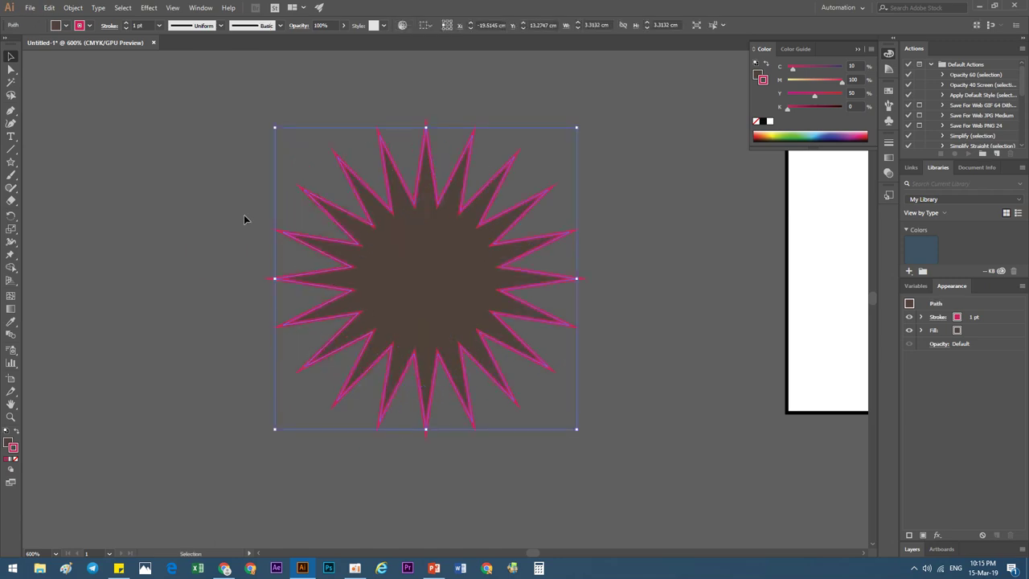
{"action": "left_click", "coordinate": [403, 25]}
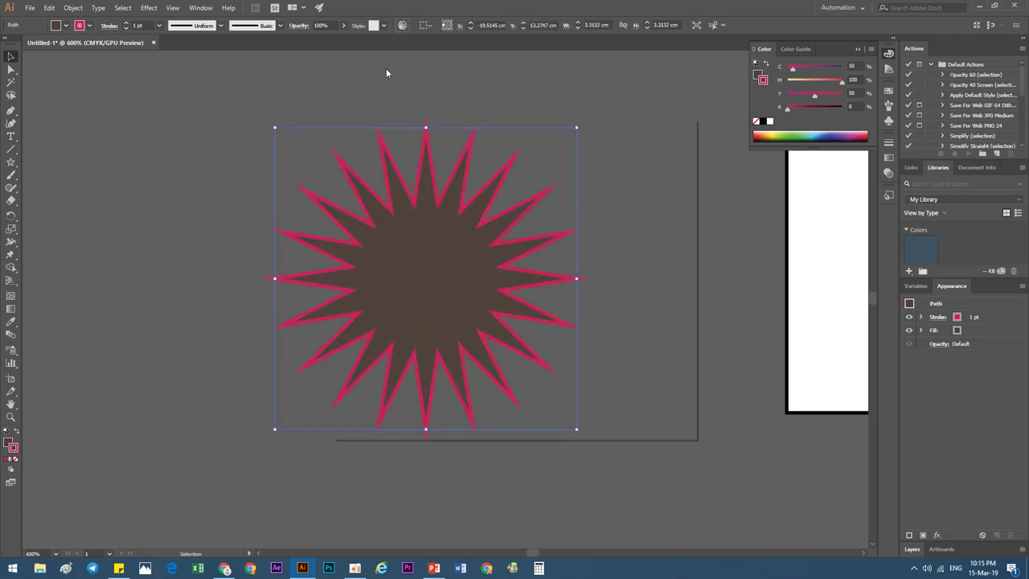
{"action": "left_click_drag", "start_coordinate": [508, 125], "coordinate": [676, 104]}
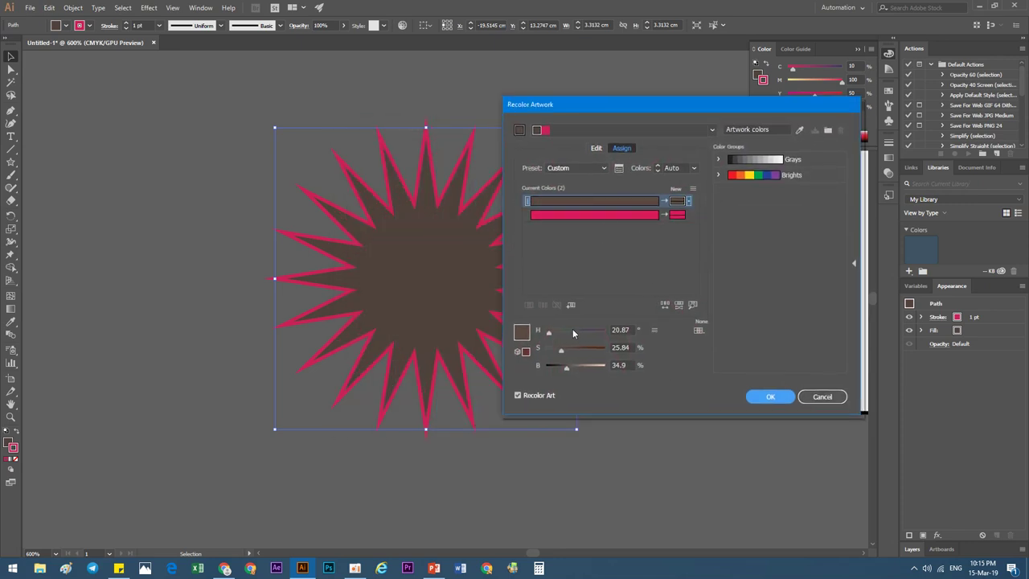
{"action": "mouse_move", "coordinate": [555, 333]}
{"action": "left_mouse_down"}
{"action": "mouse_move", "coordinate": [586, 332]}
{"action": "mouse_move", "coordinate": [582, 349]}
{"action": "left_mouse_up"}
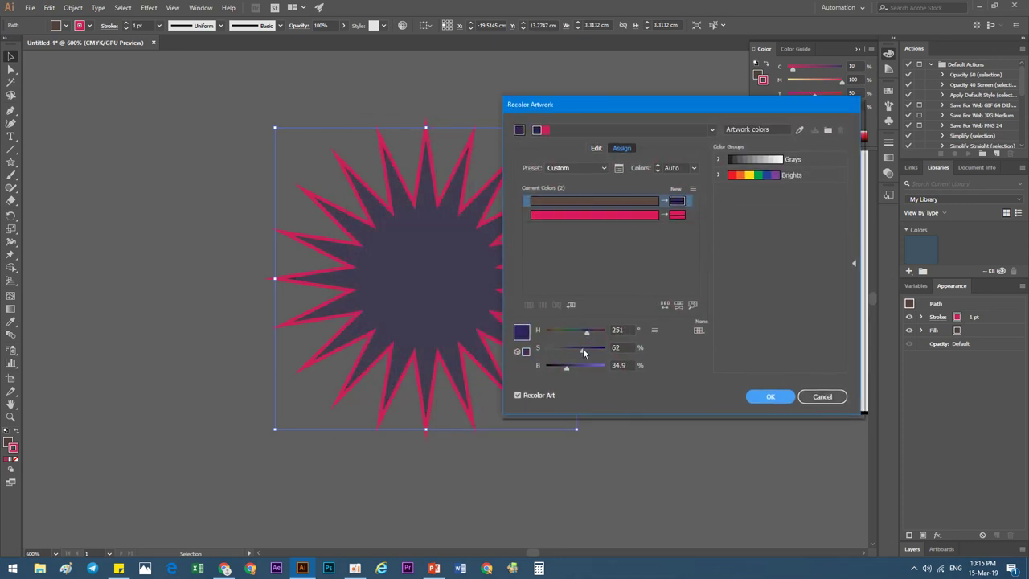
{"action": "left_click", "coordinate": [820, 397]}
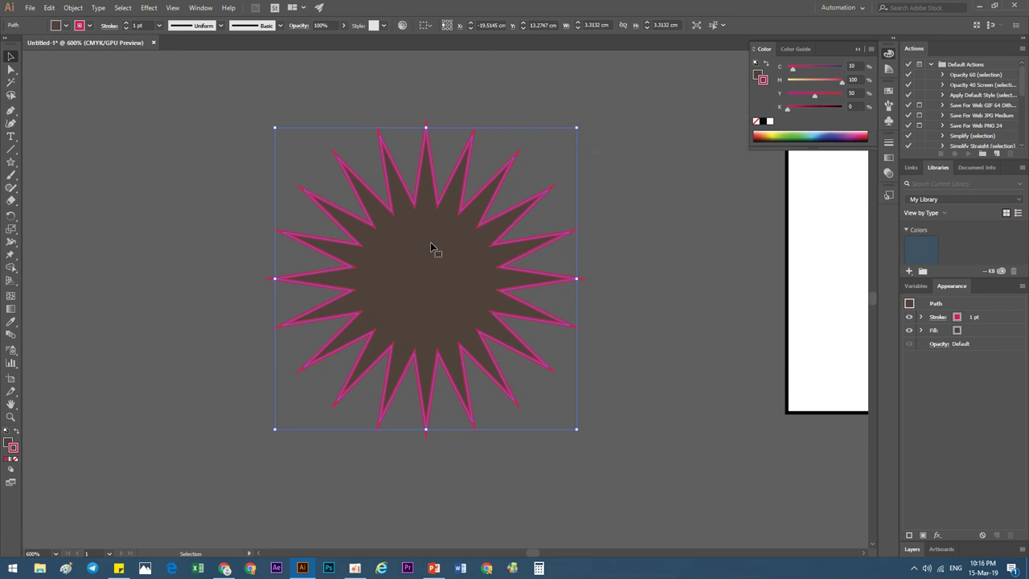
Drag the star left so it sits at X −20.026 cm, Y 13.2689 cm.
{"action": "left_click_drag", "start_coordinate": [464, 269], "coordinate": [416, 269]}
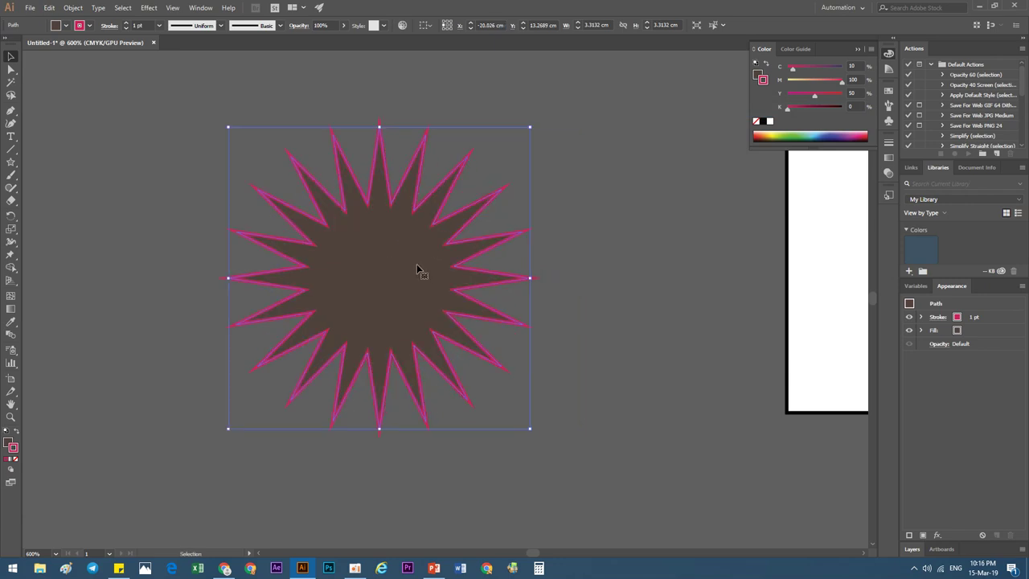